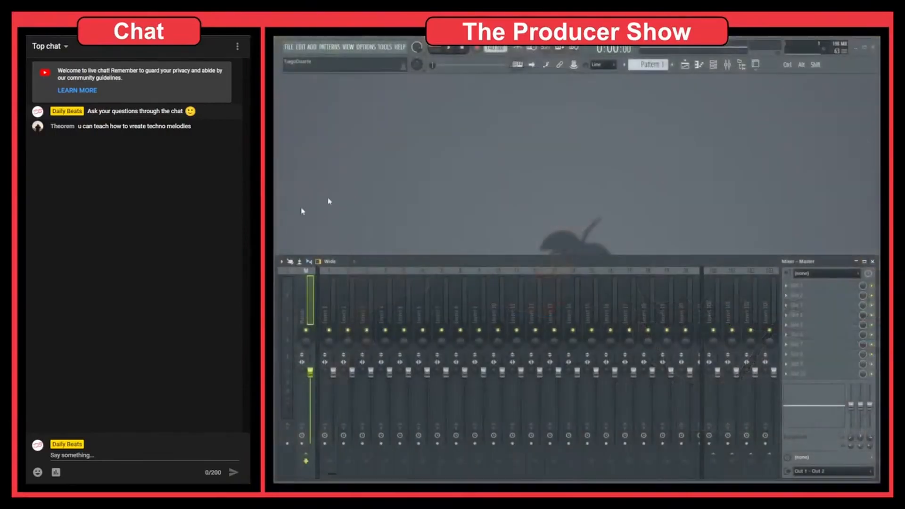
Open the Channel rack and add an FPC drum channel
click(718, 68)
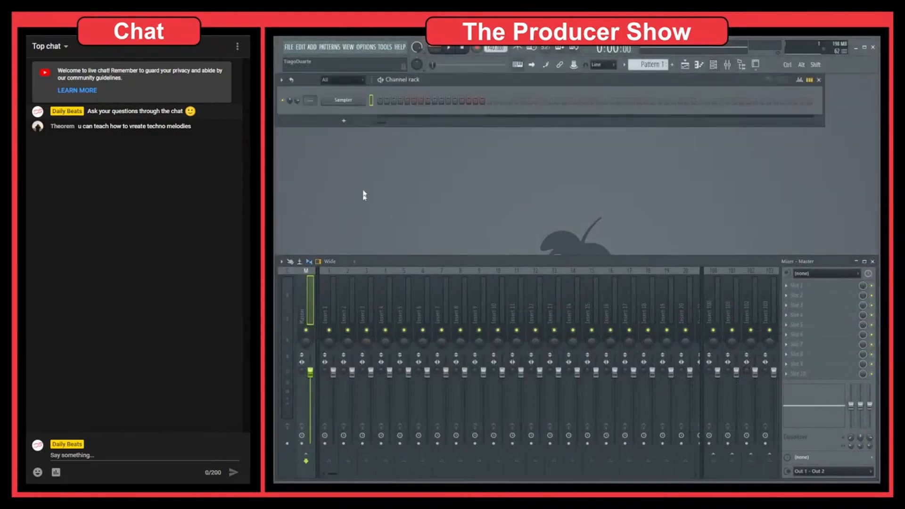
click(341, 122)
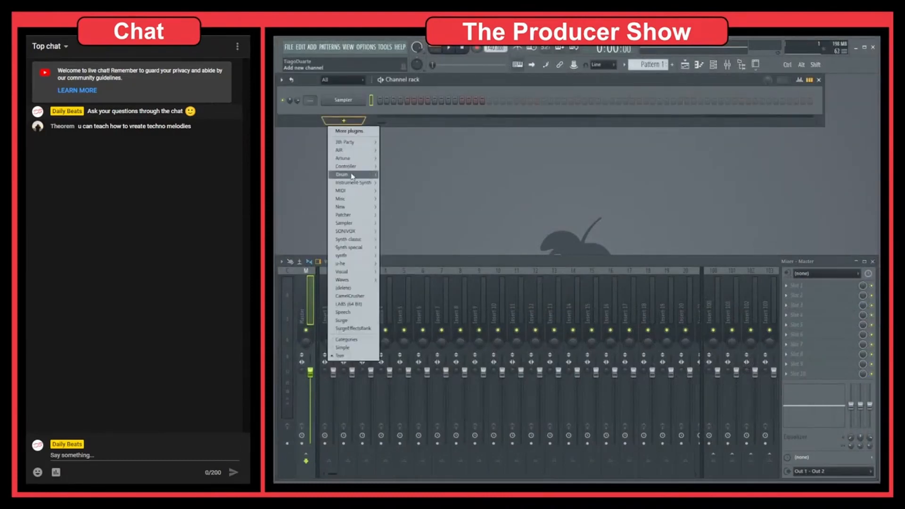
mouse_move(358, 174)
click(411, 199)
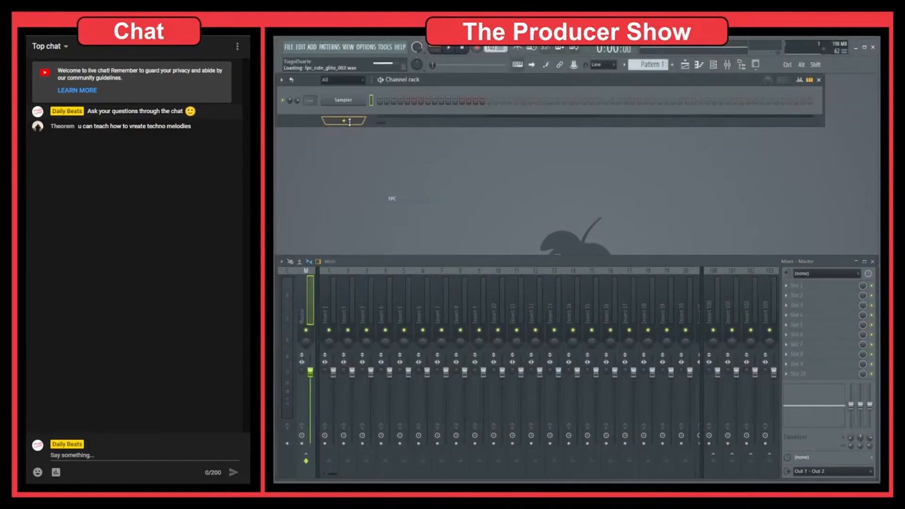
drag(351, 96, 675, 208)
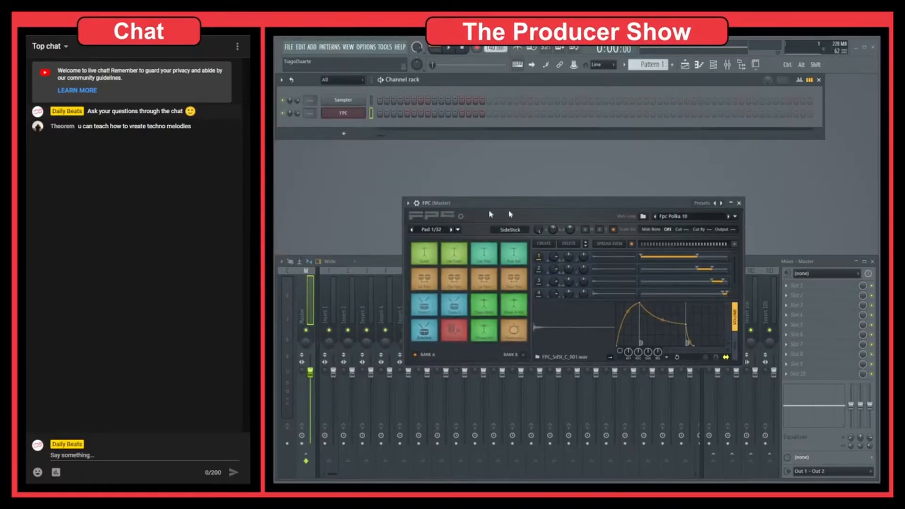
Load the SM White Label - Minimal Kicks preset into FPC
click(720, 204)
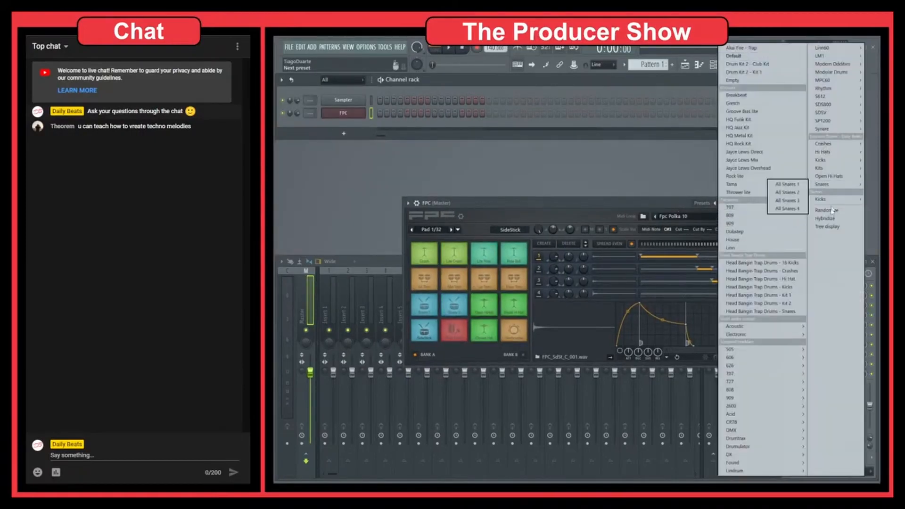
mouse_move(832, 201)
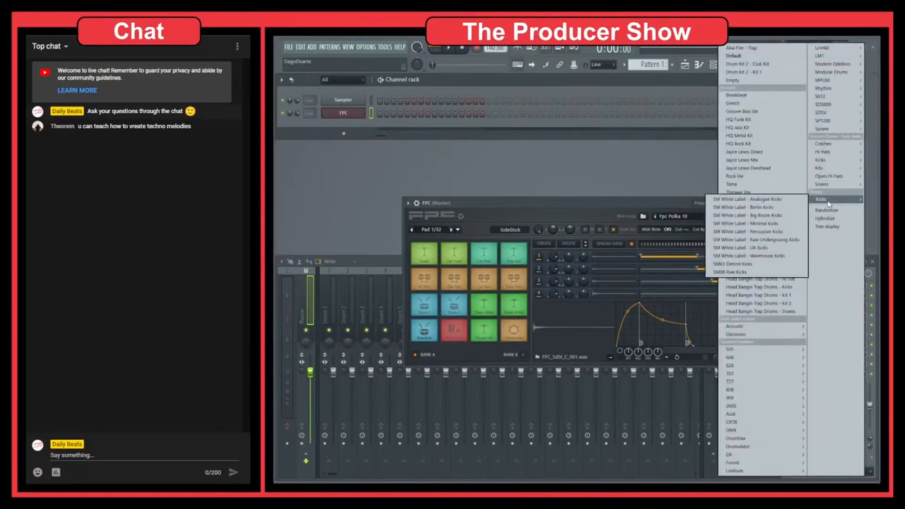
click(761, 225)
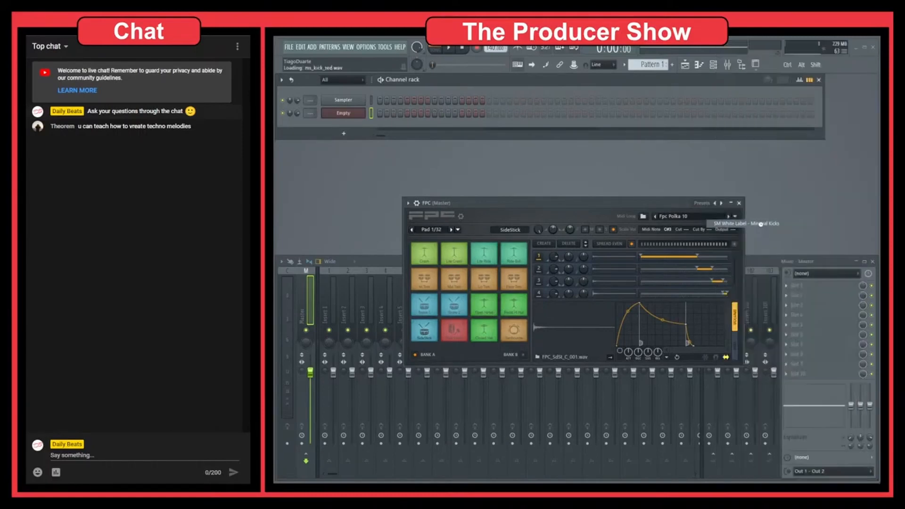
Audition the kick pads one by one to choose a kick sound
click(428, 283)
click(427, 279)
click(455, 279)
click(429, 304)
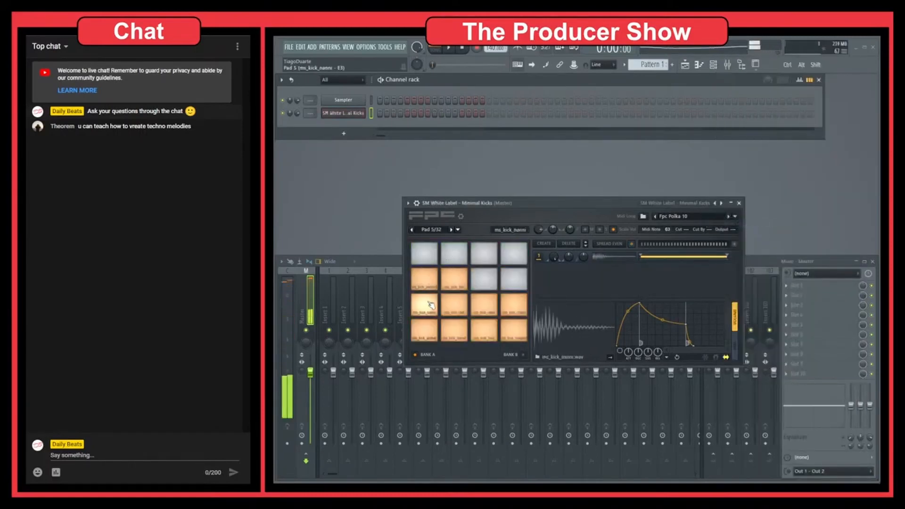
click(460, 303)
click(488, 304)
click(516, 304)
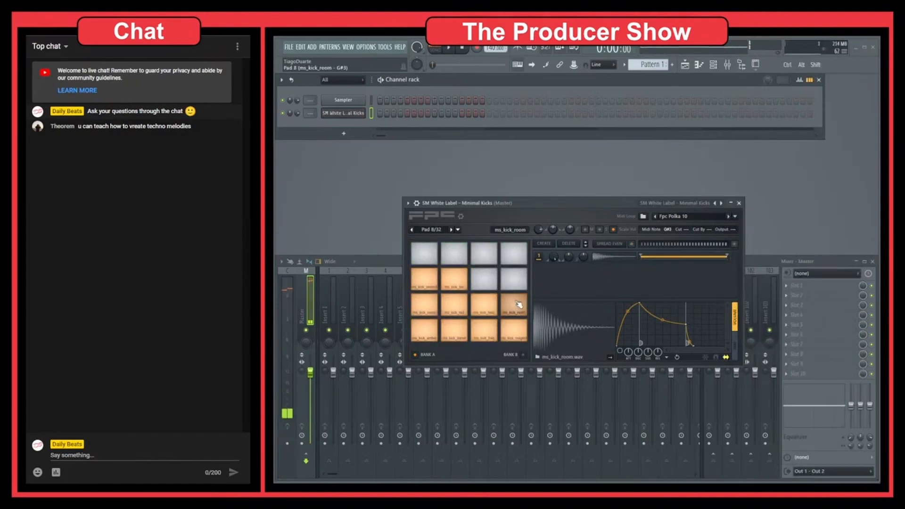
click(518, 329)
click(518, 328)
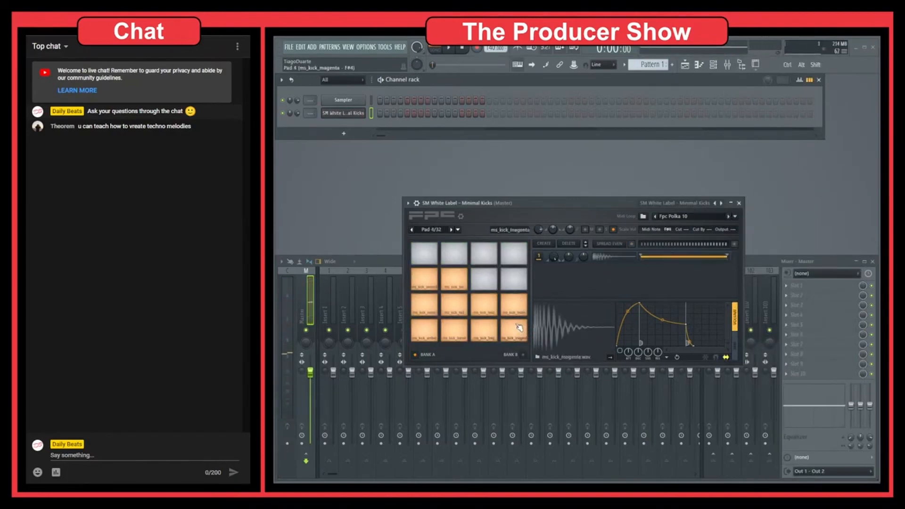
Open the kick channel's piano roll and place four ms_kick_magenta notes on the beats of the first bar
right_click(358, 114)
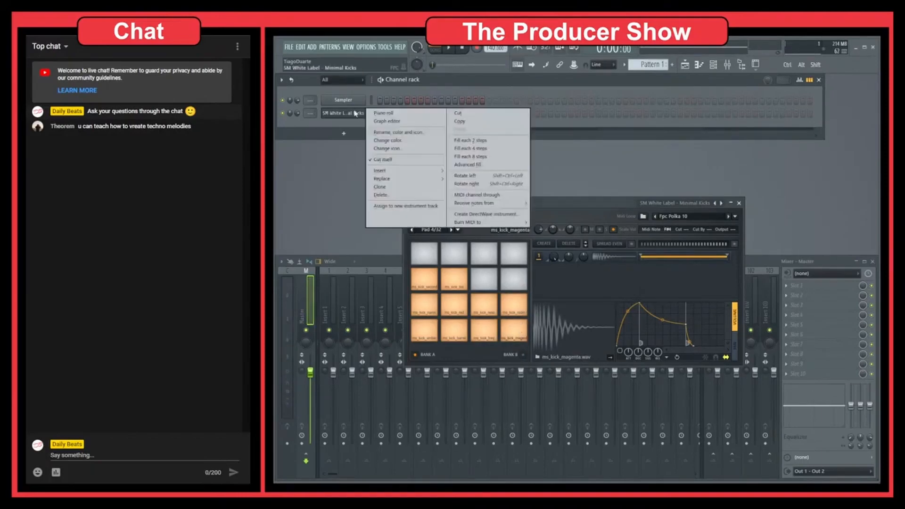
click(376, 115)
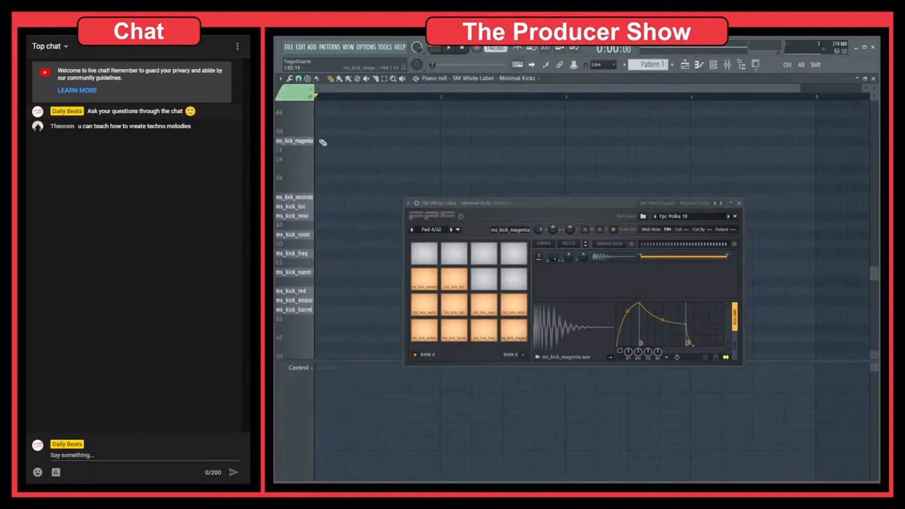
drag(323, 142, 366, 140)
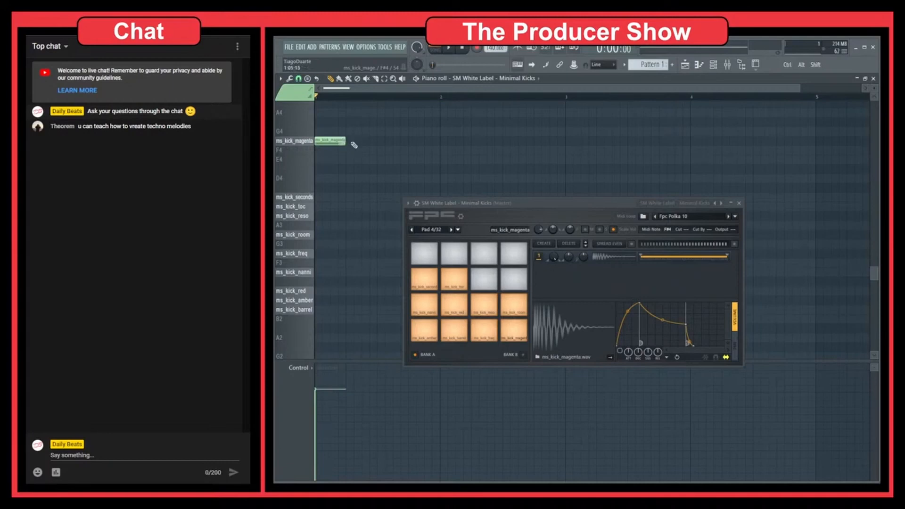
click(347, 141)
click(381, 141)
click(413, 141)
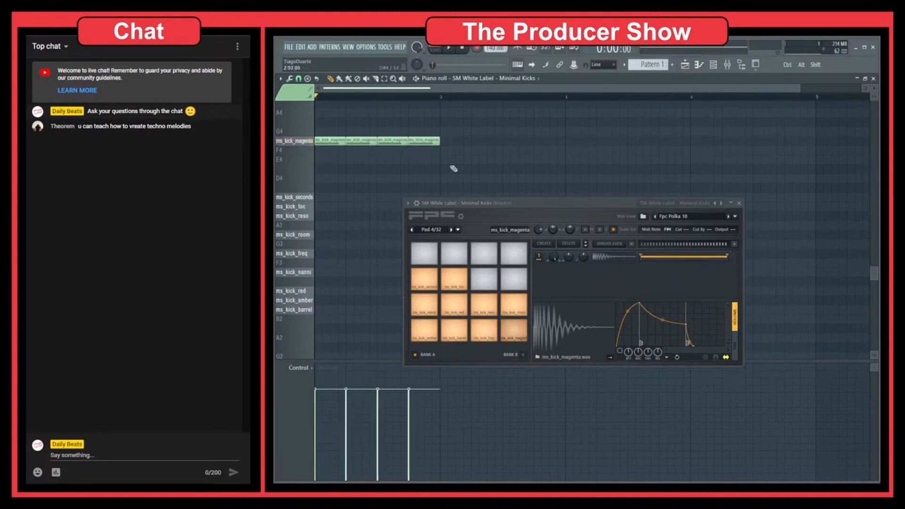
Play back the kick pattern and close the FPC and piano roll windows
key(space)
click(739, 203)
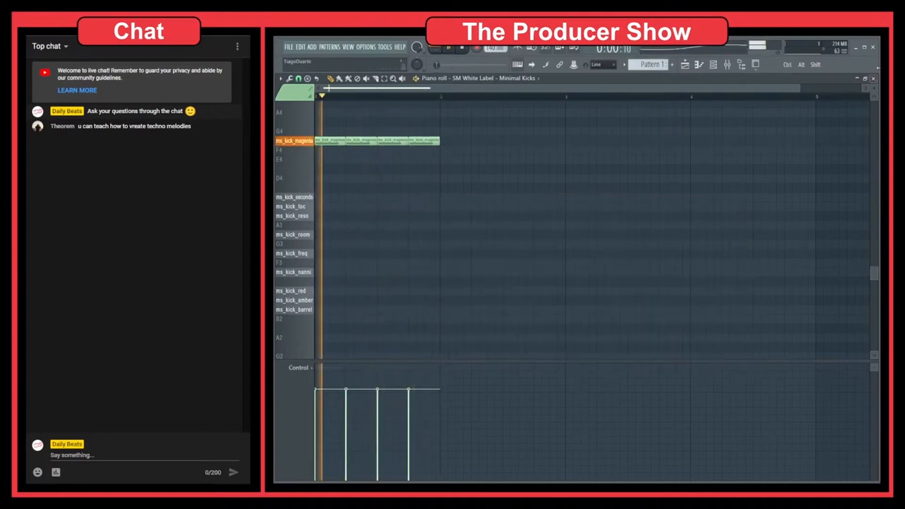
click(872, 79)
key(space)
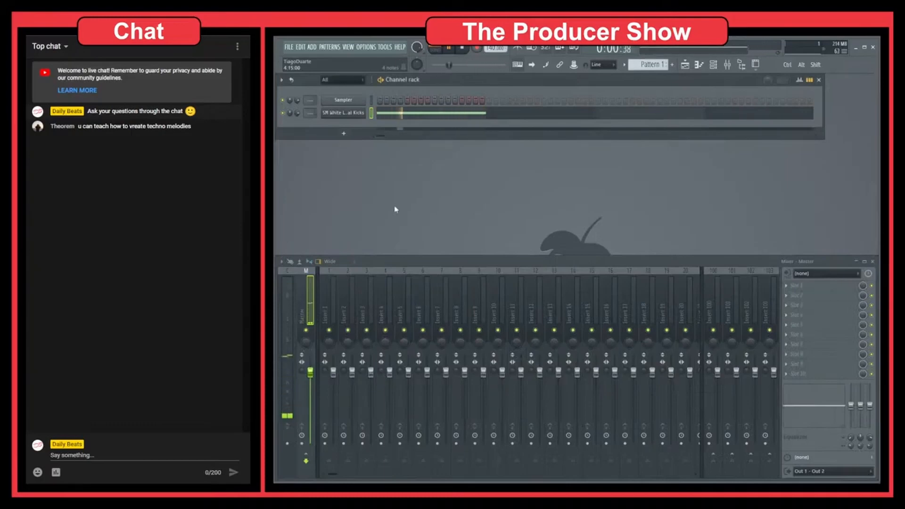
Add a Harmor synth channel to the Channel rack
click(345, 134)
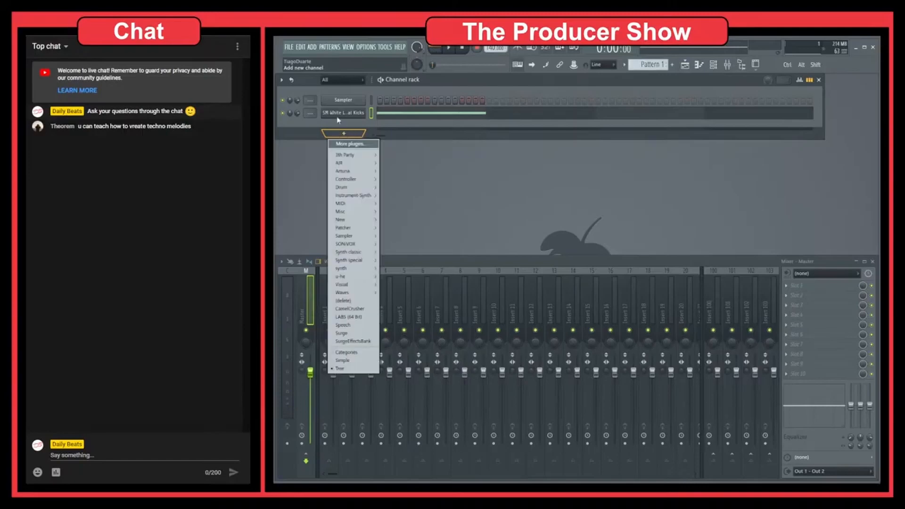
click(338, 115)
click(343, 133)
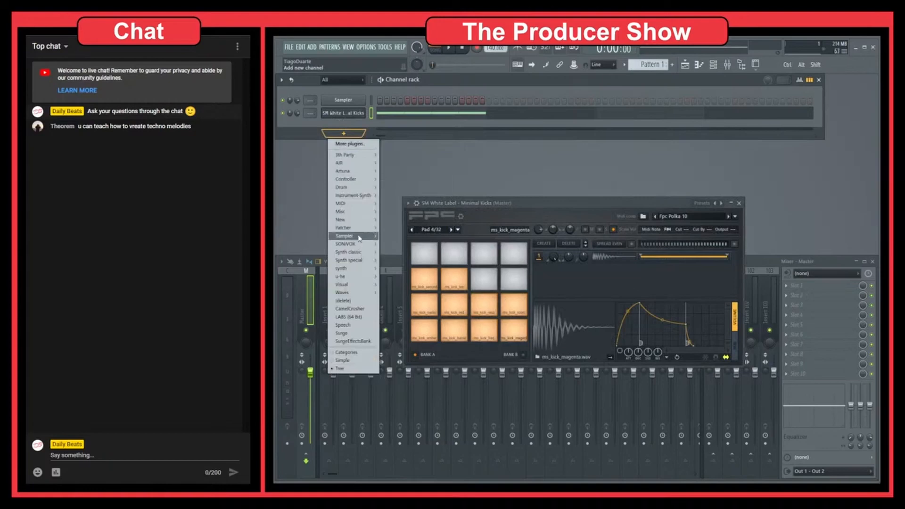
mouse_move(358, 253)
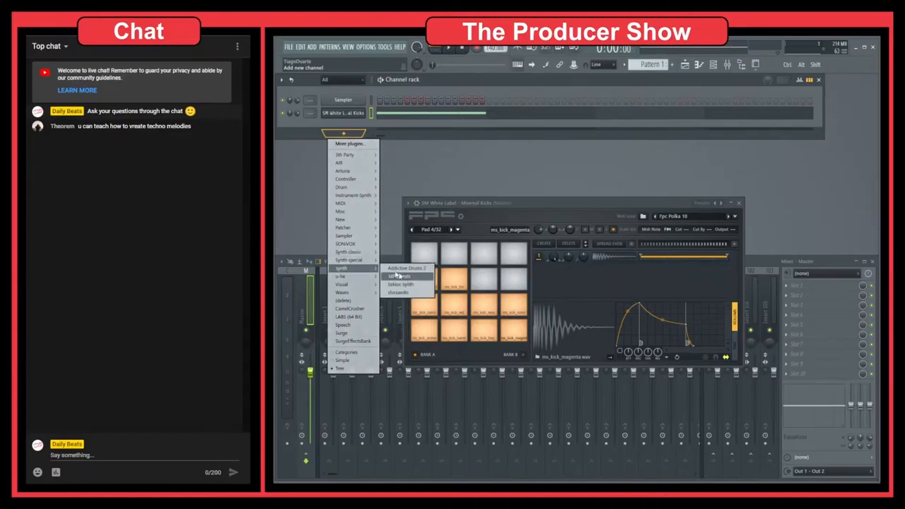
click(397, 276)
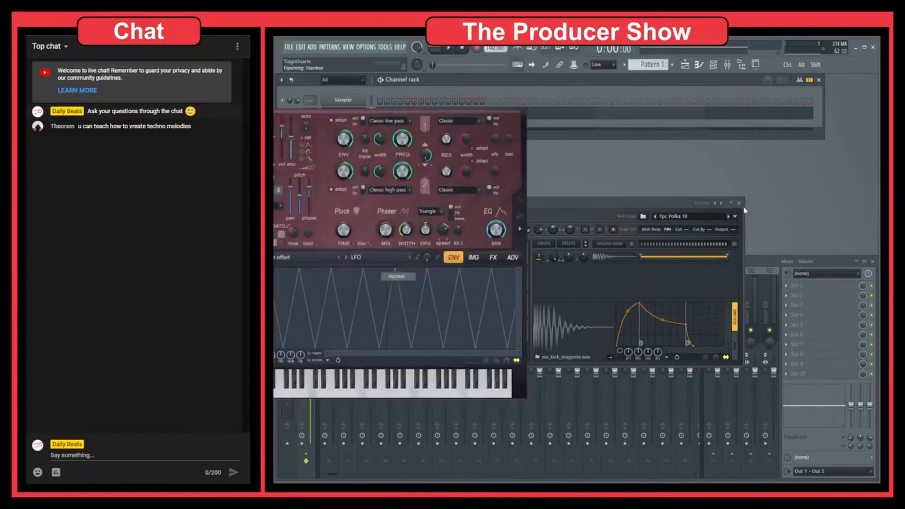
drag(424, 102, 698, 144)
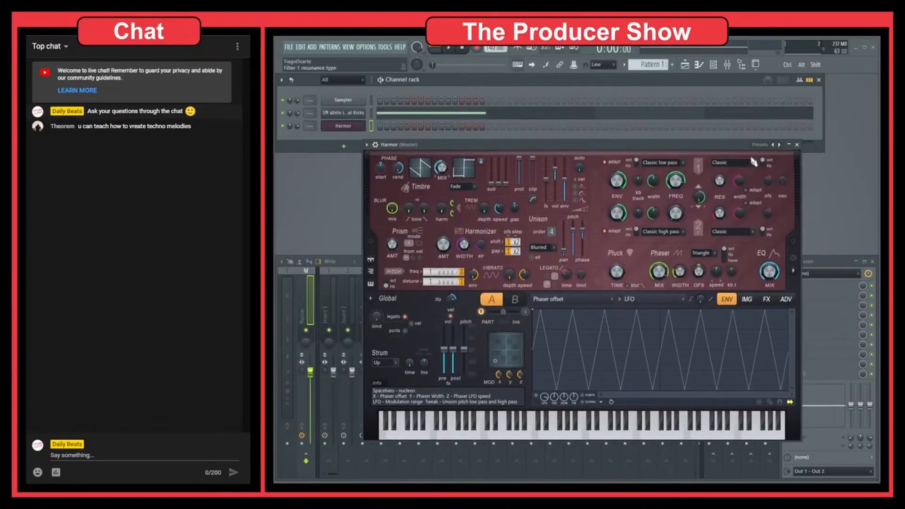
Load the Analog bass 1 preset into Harmor, preview a few notes, and close the plugin window
click(779, 146)
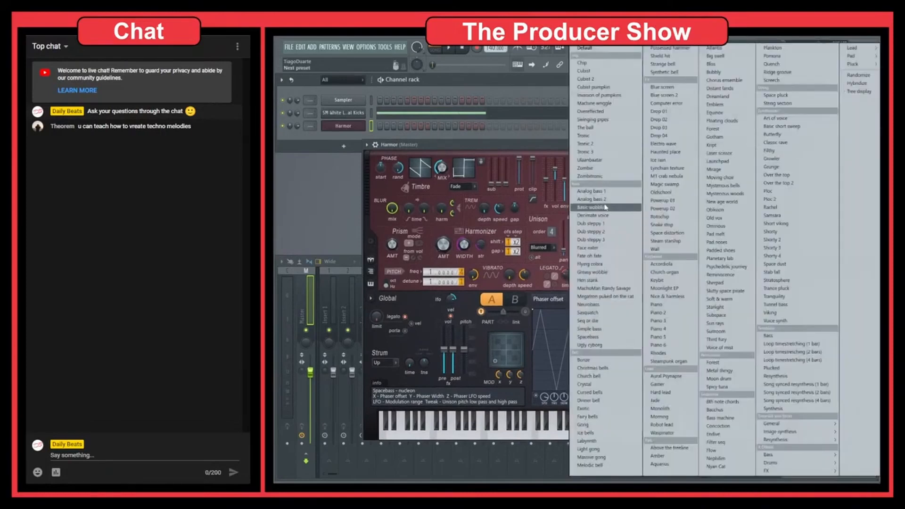
click(605, 193)
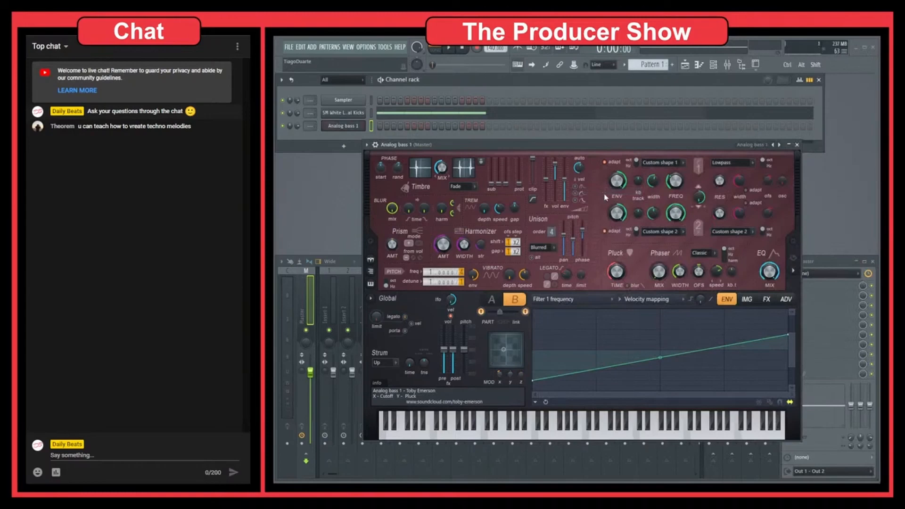
key(m)
key(m)
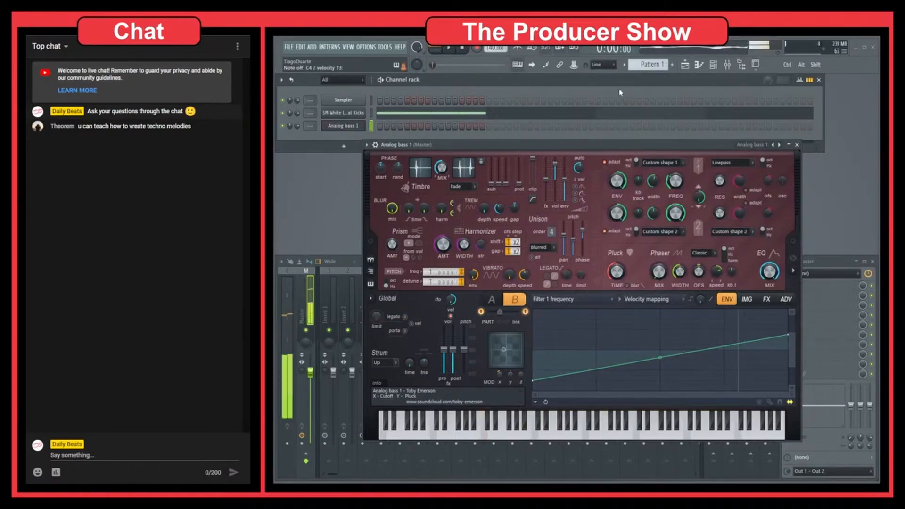
click(797, 144)
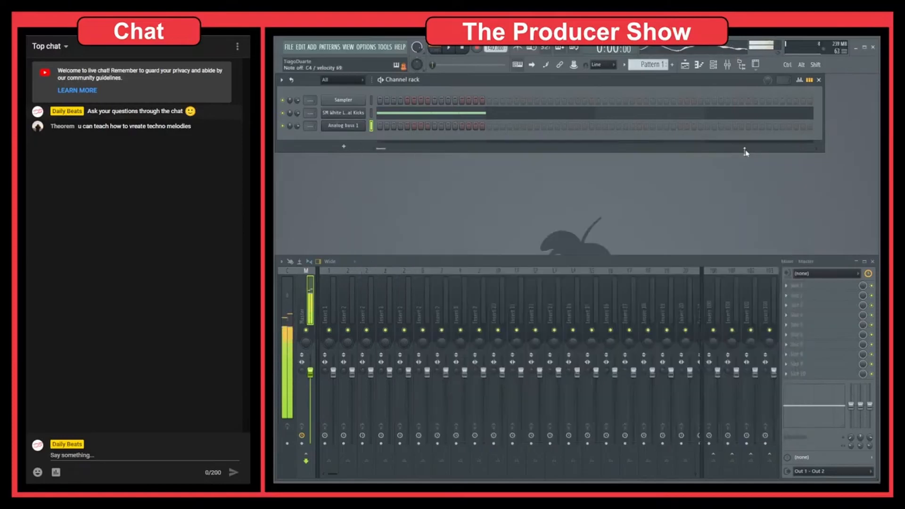
Open the bass channel's piano roll and place three short F4 notes at the start of the first bar
right_click(379, 125)
click(386, 132)
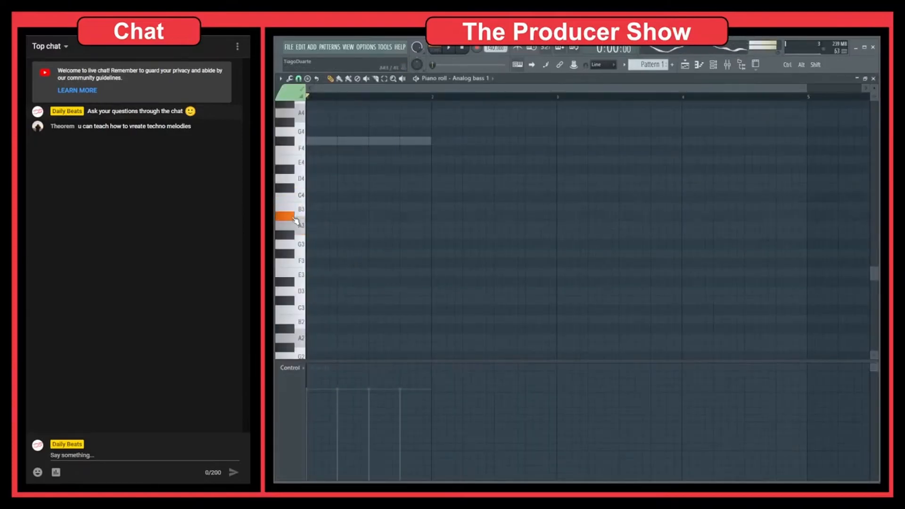
key(space)
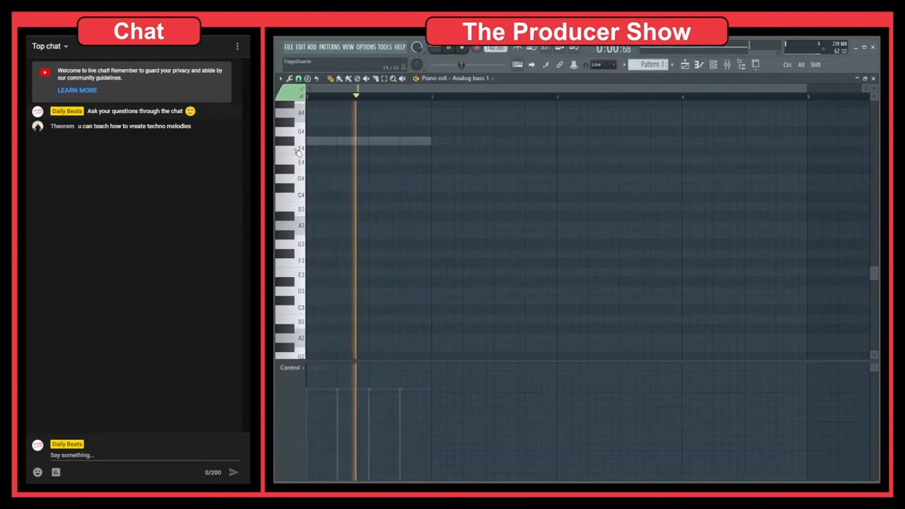
click(297, 152)
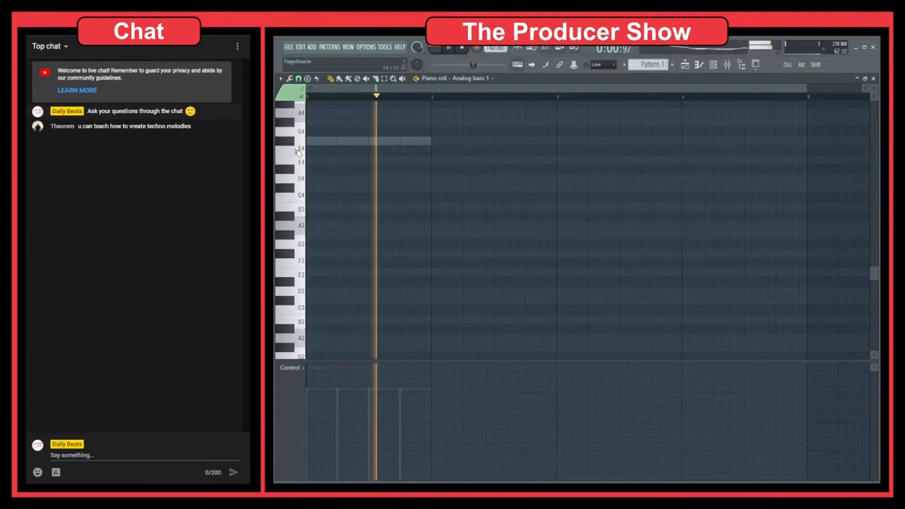
key(space)
click(314, 150)
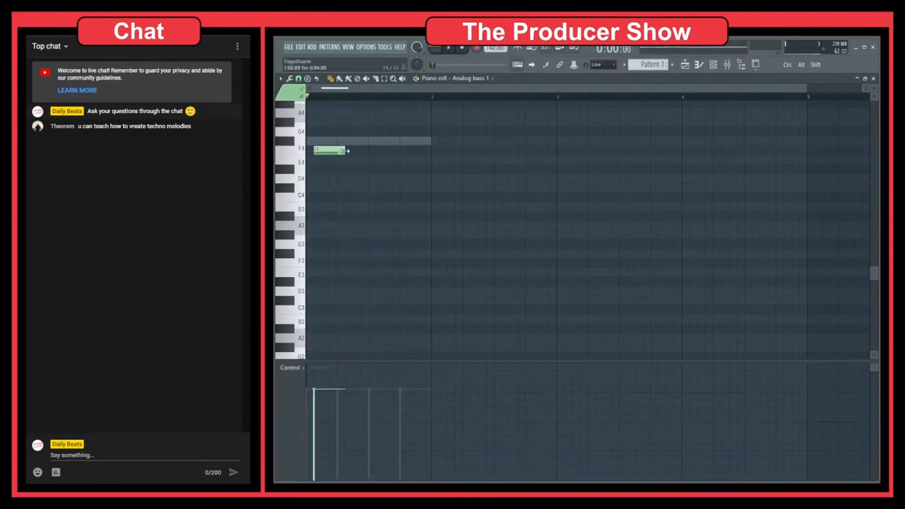
click(325, 150)
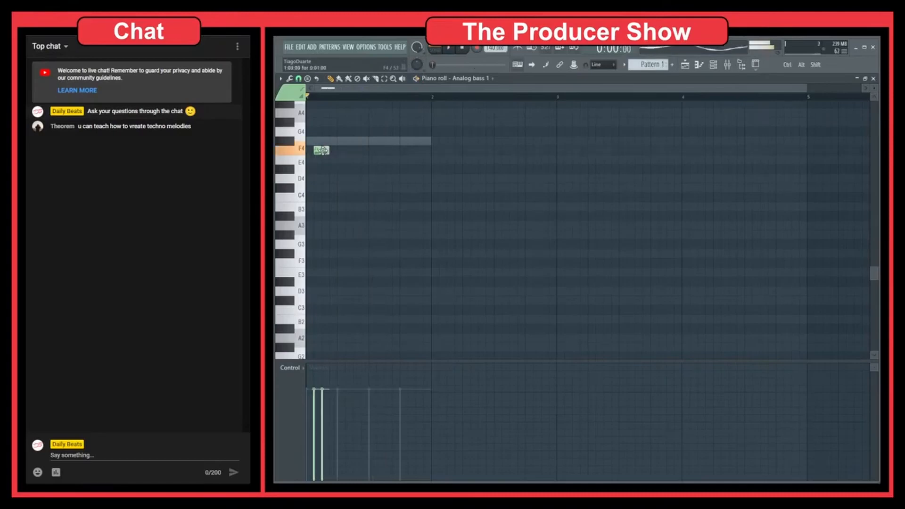
click(333, 150)
Copy the three-note group into two more groups along the bar, shift the last group later and lower, and close the piano roll
key(ctrl+a)
drag(324, 150, 391, 151)
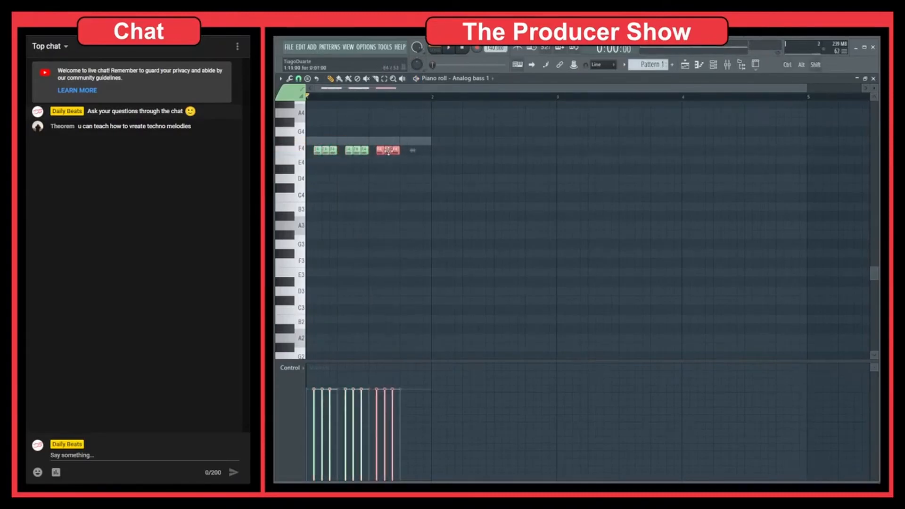
drag(388, 151, 411, 170)
click(430, 208)
key(Escape)
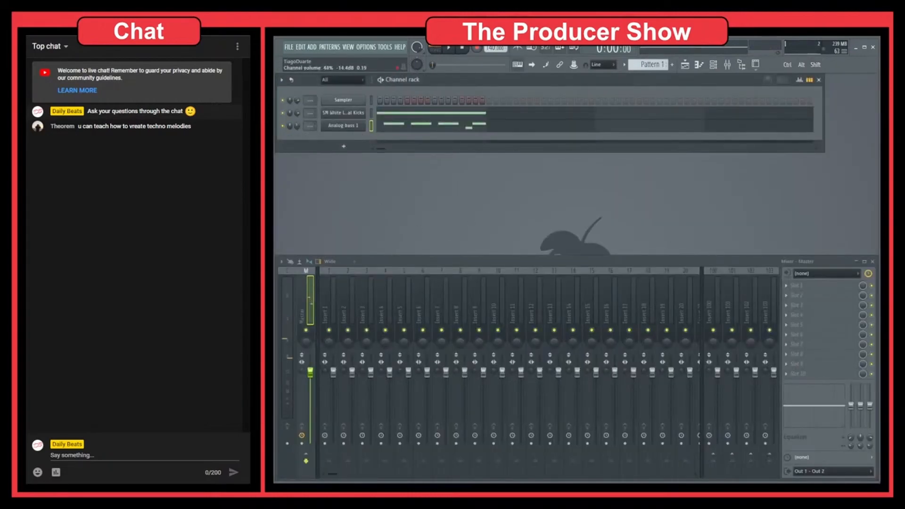
Play back the kick and bass pattern
key(space)
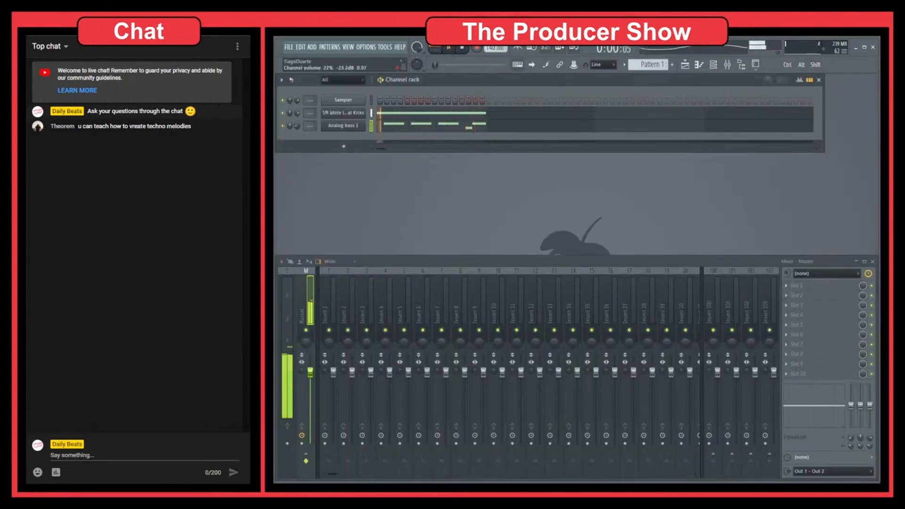
key(space)
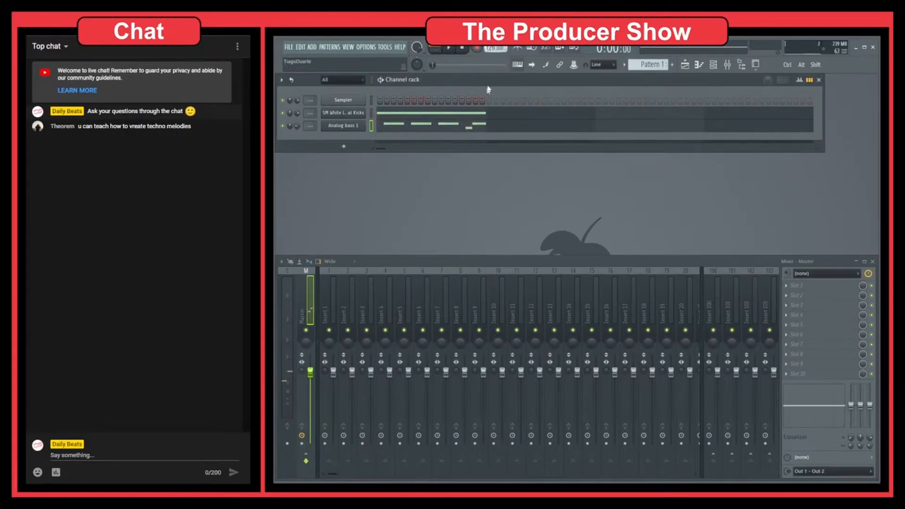
key(space)
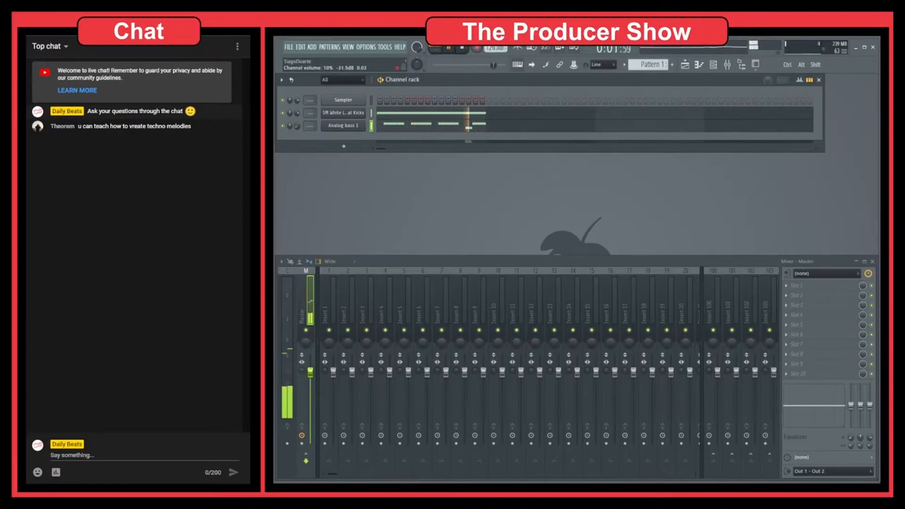
Add a new FPC drum channel to the channel rack and move its window aside
click(344, 146)
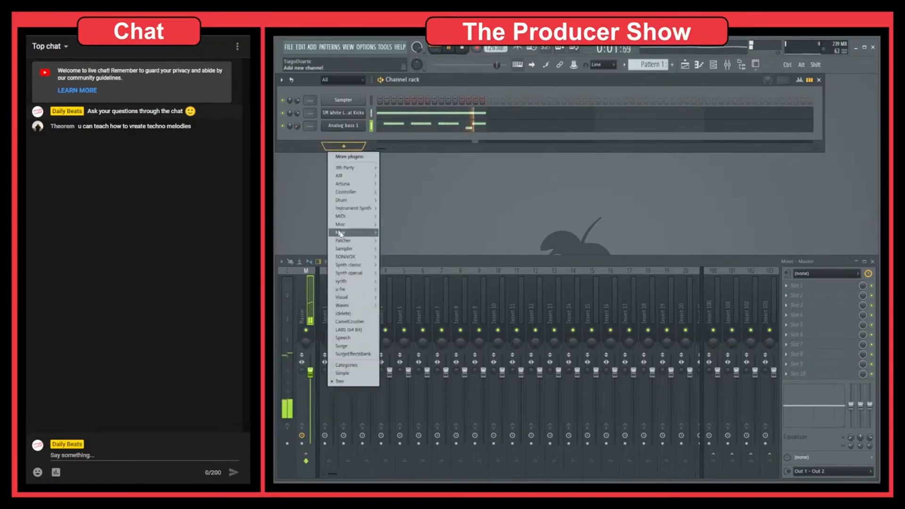
mouse_move(361, 200)
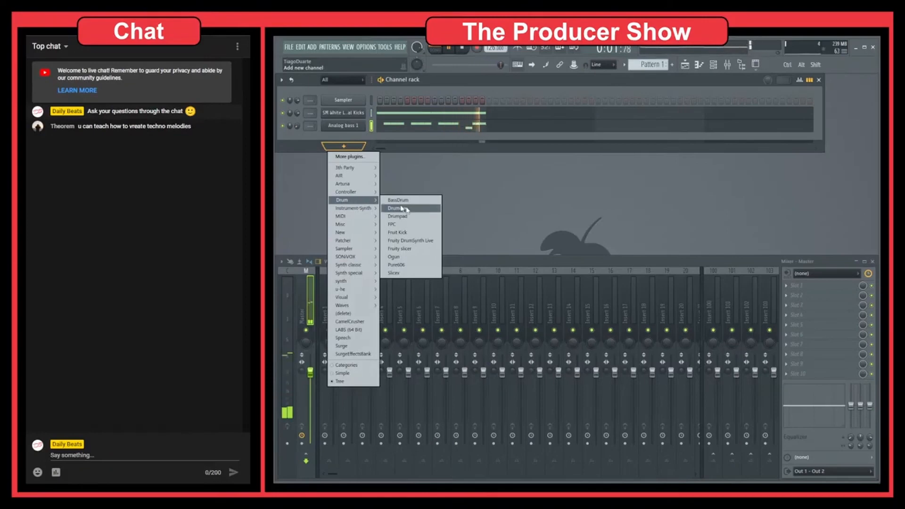
click(417, 231)
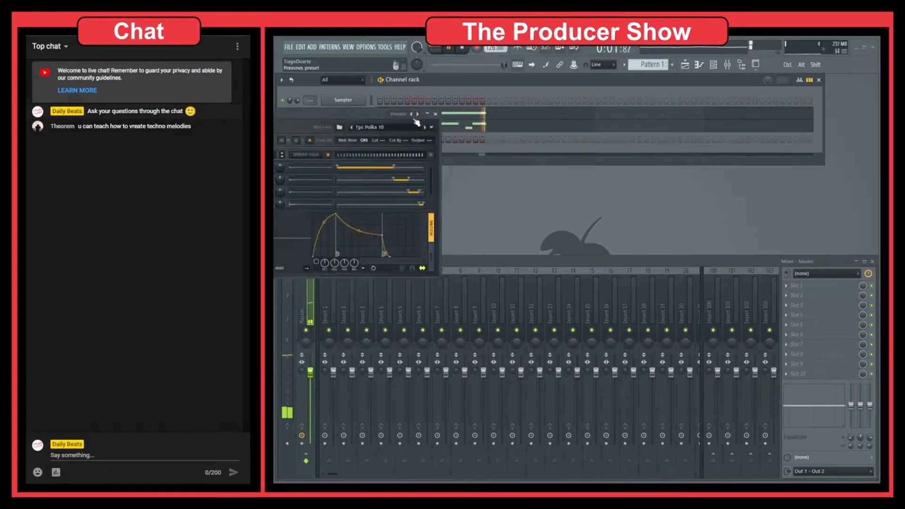
drag(359, 116, 675, 153)
Load the Cleancut Kit preset from the 808 category into FPC
right_click(728, 150)
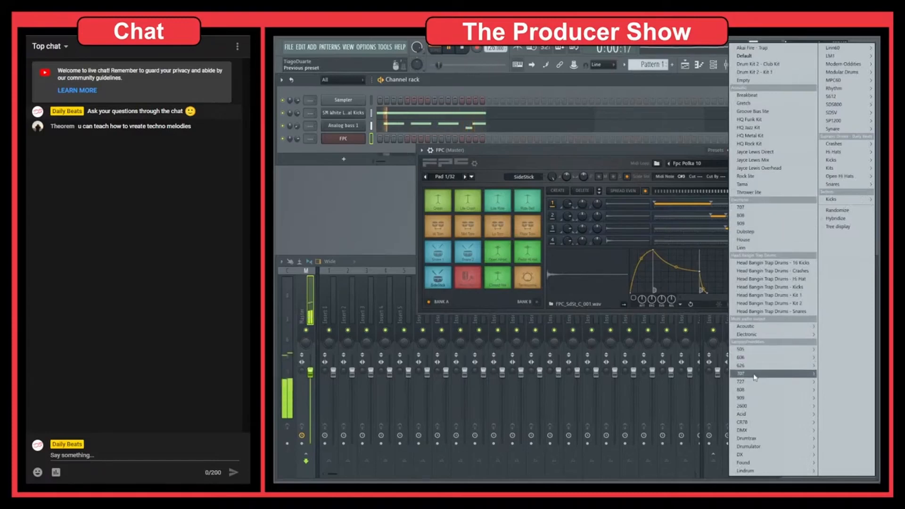
mouse_move(749, 394)
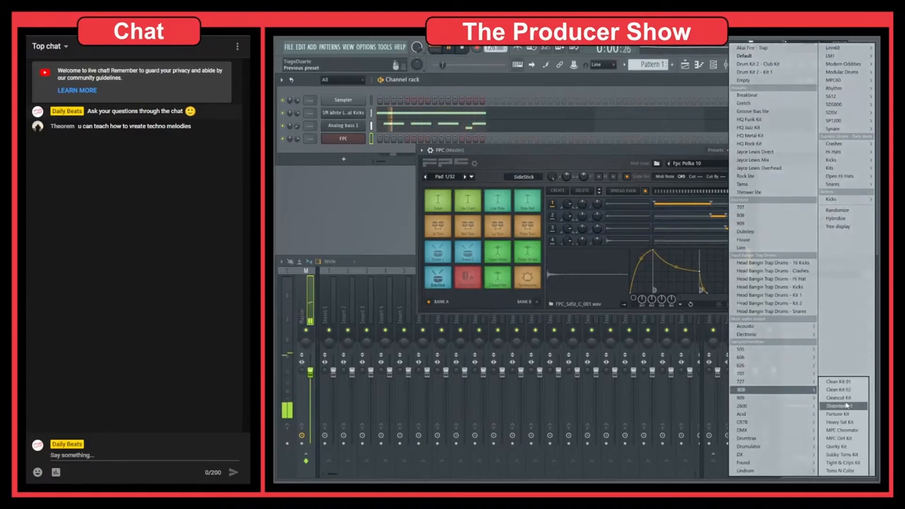
click(838, 397)
Preview the sounds of the Cleancut Kit pads
click(437, 277)
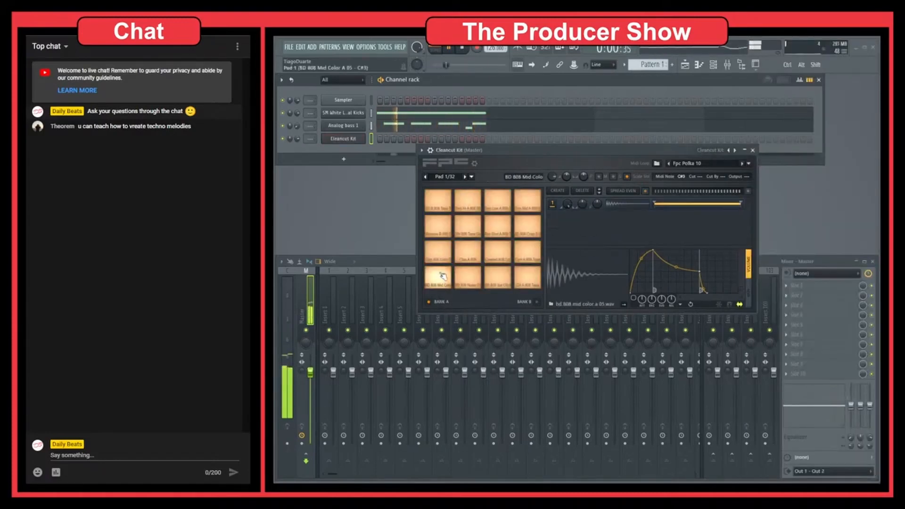
click(467, 277)
click(497, 278)
click(533, 277)
click(527, 253)
click(501, 255)
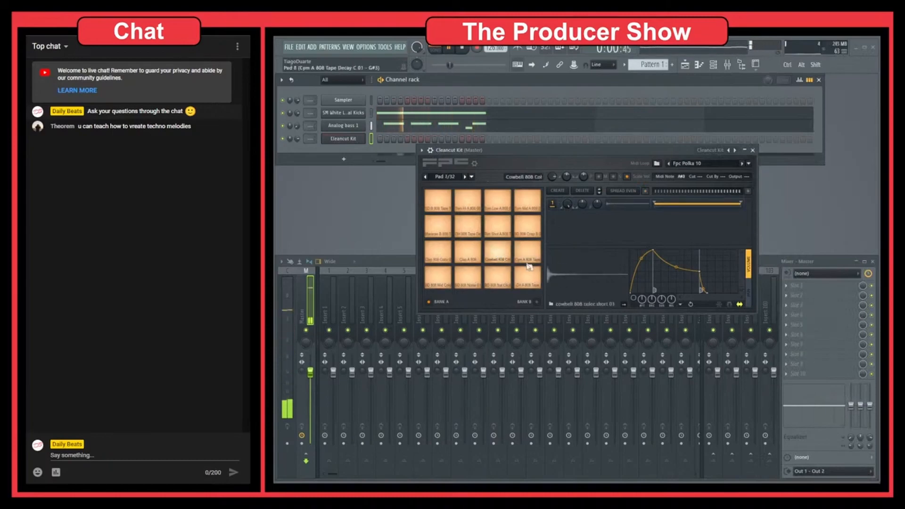
click(532, 278)
click(533, 278)
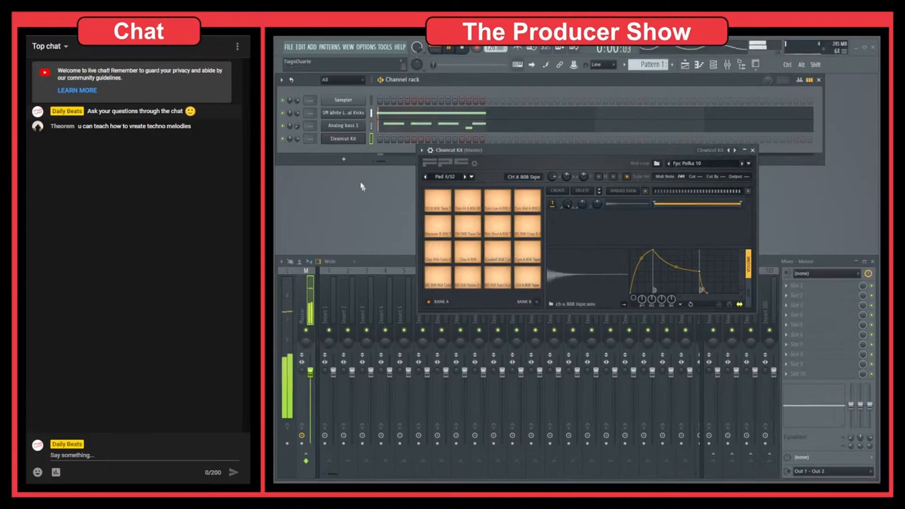
Open the Cleancut Kit piano roll, close the FPC window, and place four hi-hat notes on the CH 808 row across the bar
right_click(348, 140)
click(384, 139)
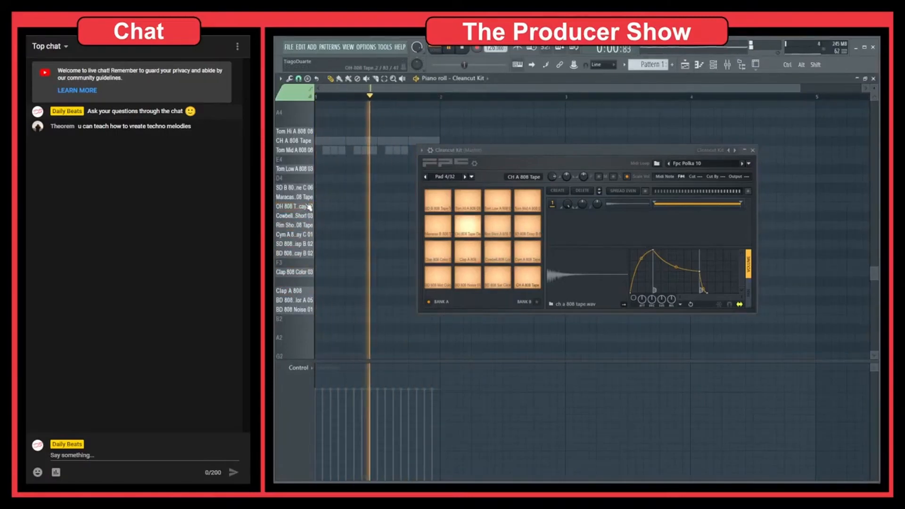
click(333, 206)
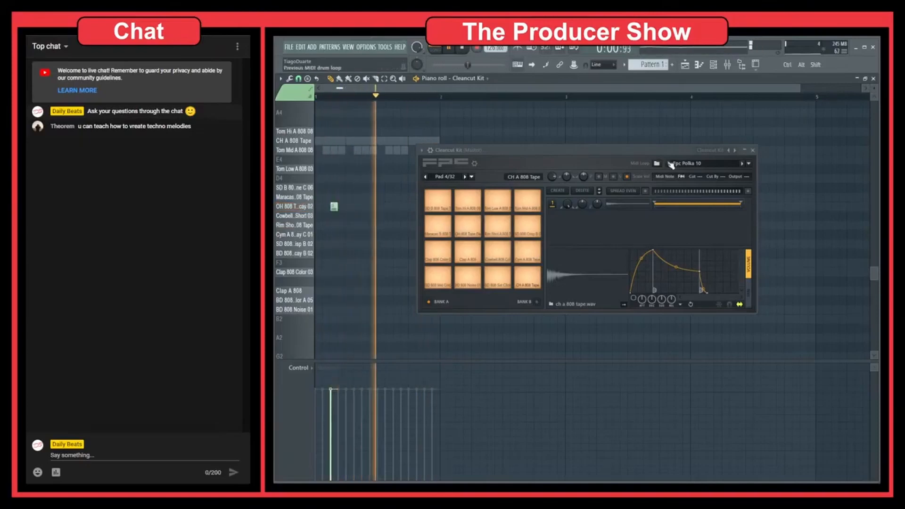
click(749, 152)
click(366, 205)
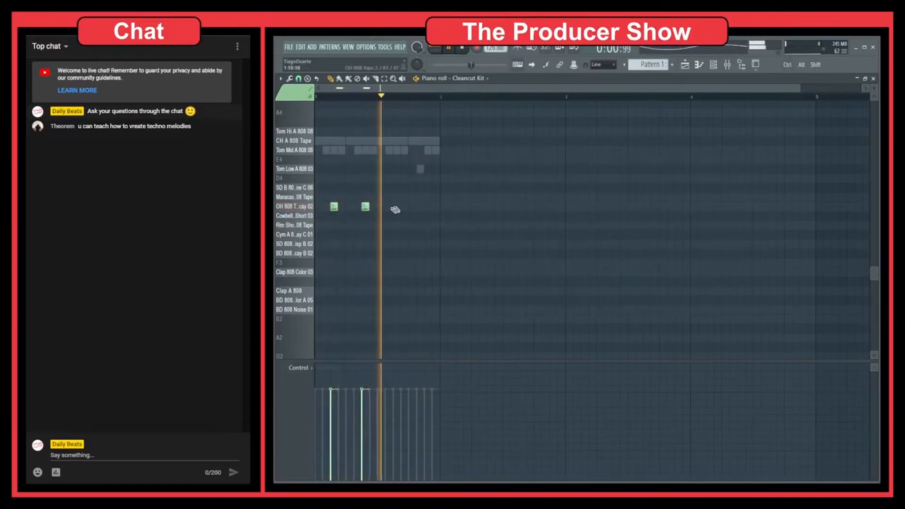
click(396, 206)
click(428, 206)
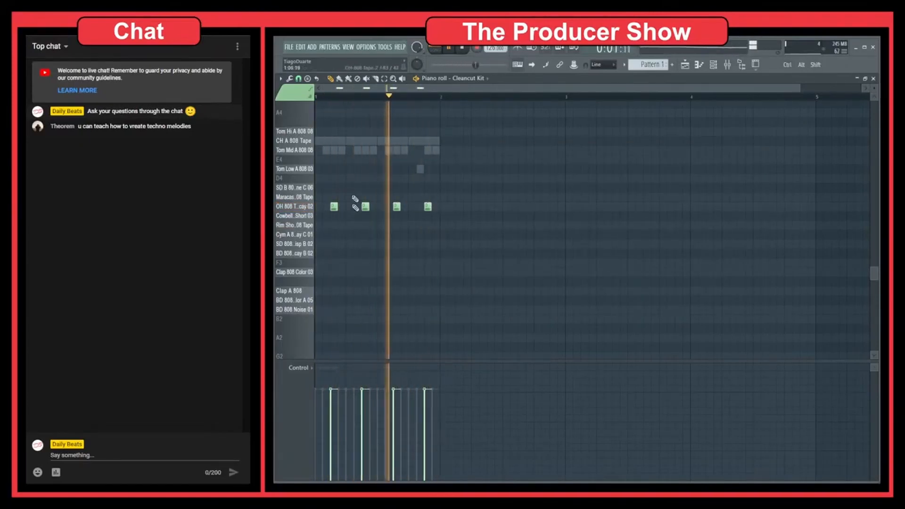
Select the four hat notes, move them to the CH A 808 Tape row, play them, and close the piano roll
drag(495, 206, 333, 245)
key(space)
drag(333, 206, 337, 139)
key(space)
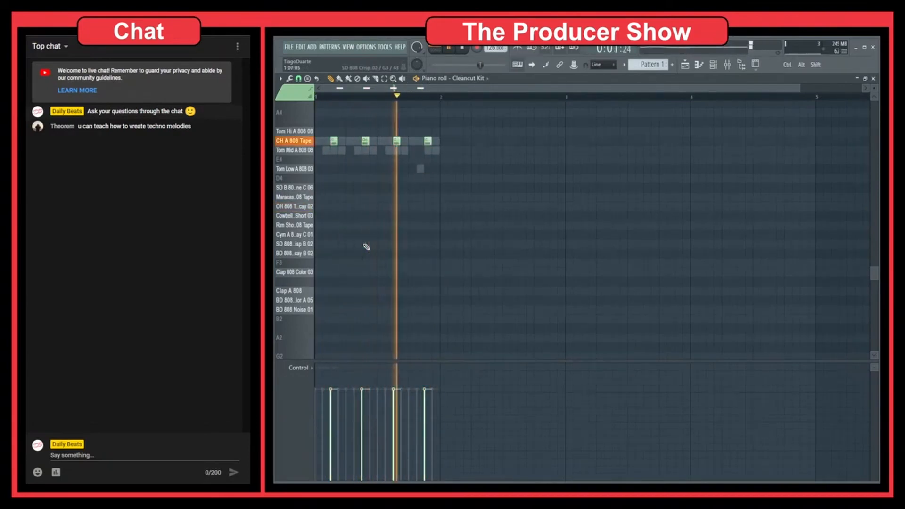
key(F7)
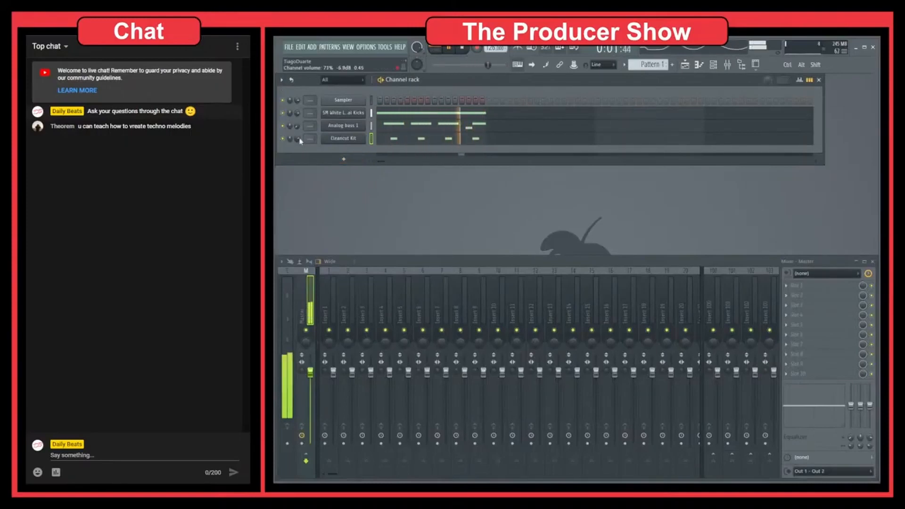
Add a new Surge synth channel to the channel rack
scroll(299, 141, down, 2)
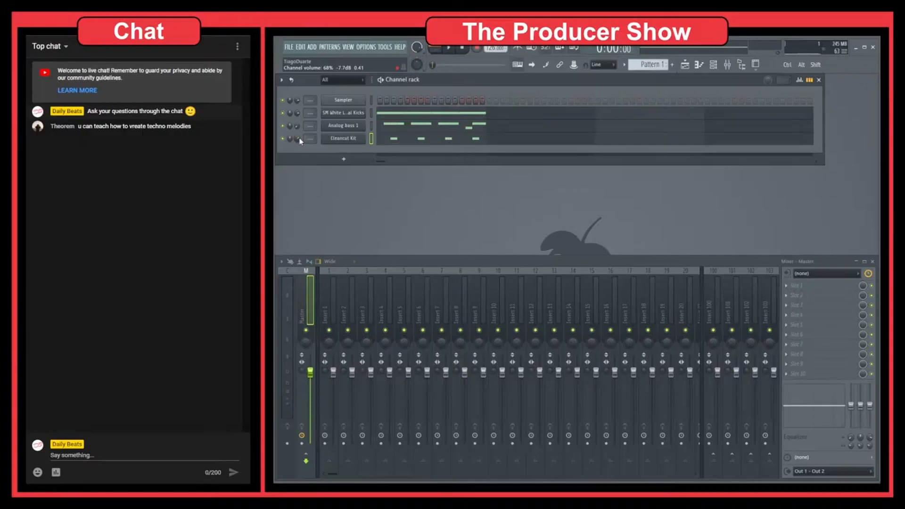
click(348, 161)
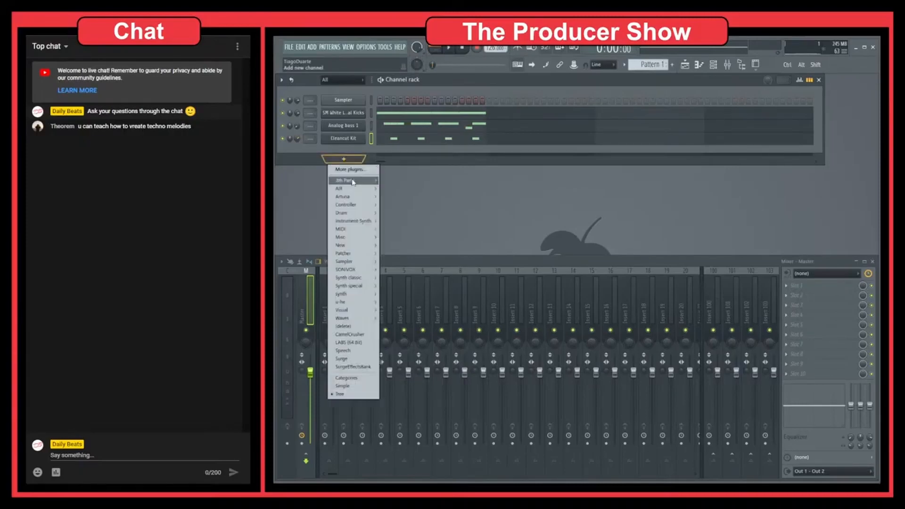
mouse_move(352, 181)
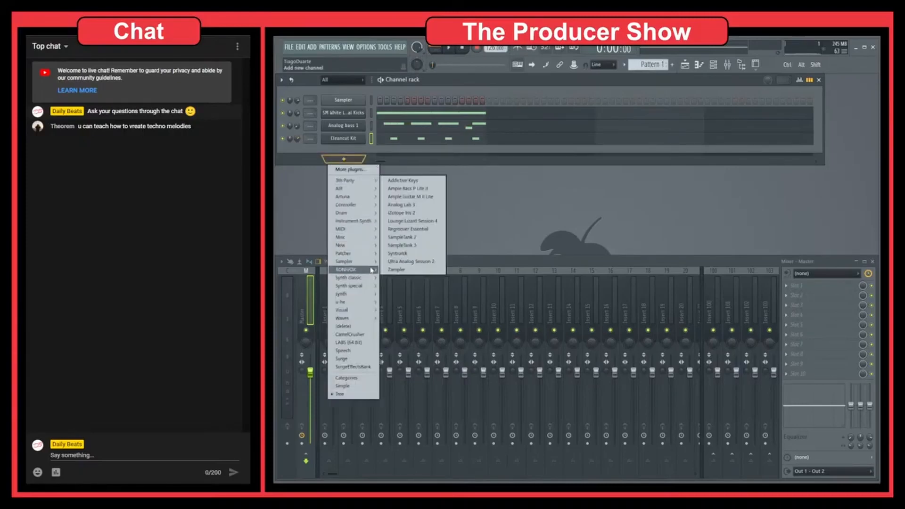
mouse_move(368, 304)
mouse_move(366, 283)
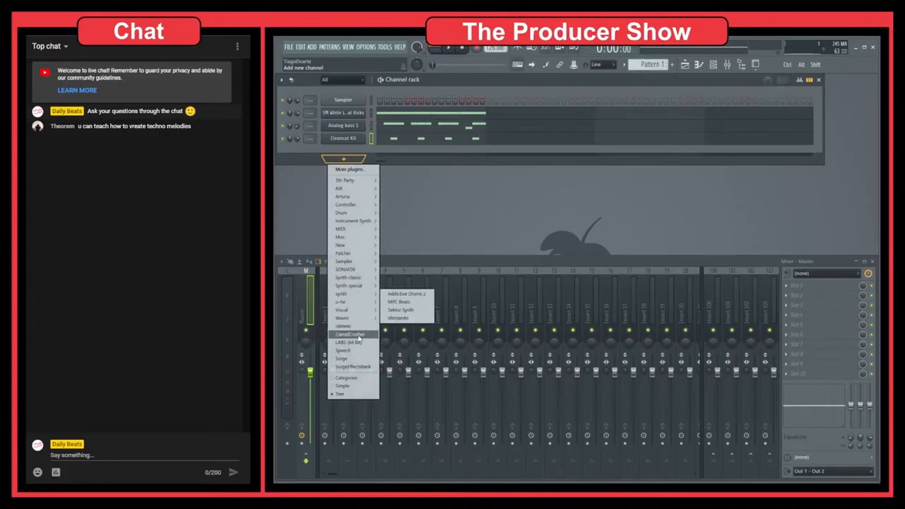
click(360, 359)
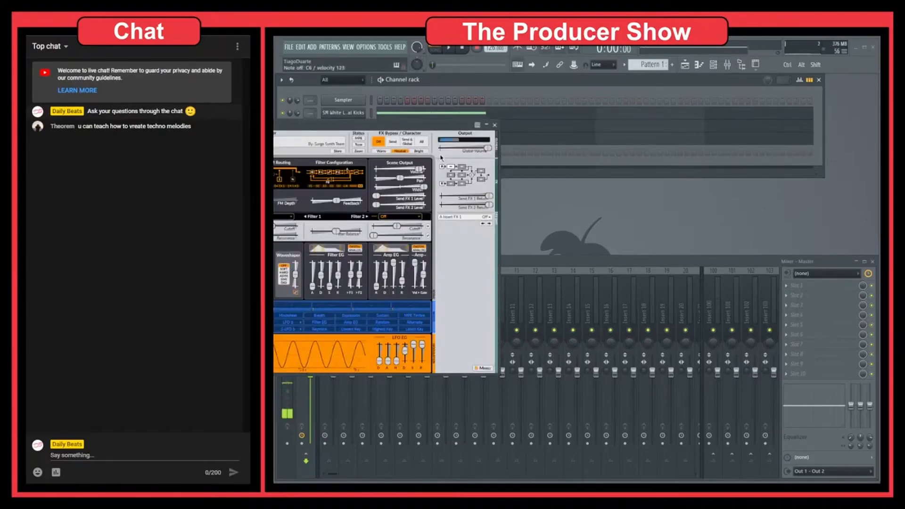
Load a patch from Surge's Plucks category, step forward two patches, and close the plugin window
click(502, 147)
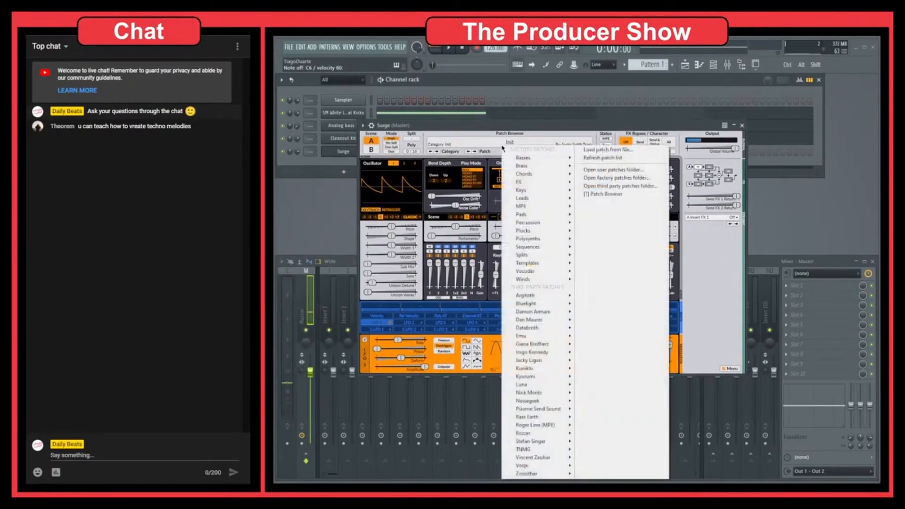
mouse_move(544, 200)
mouse_move(537, 231)
click(599, 264)
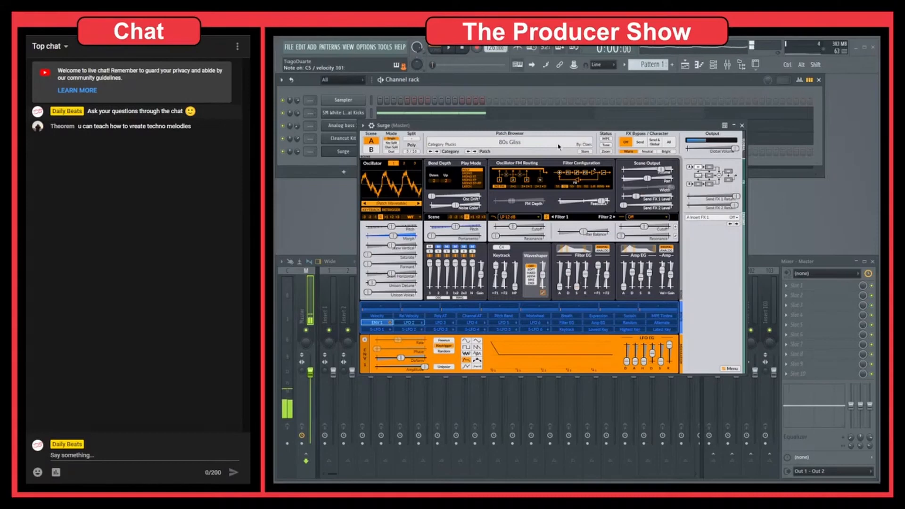
click(474, 152)
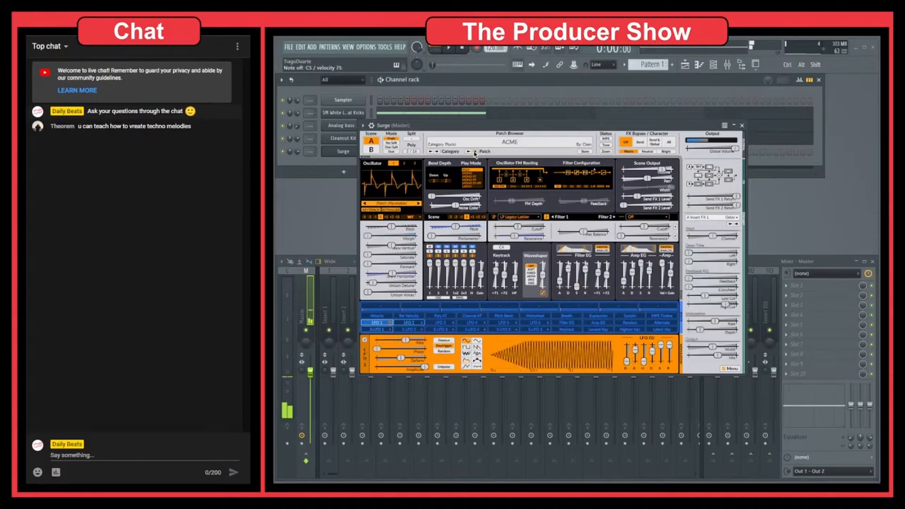
click(474, 152)
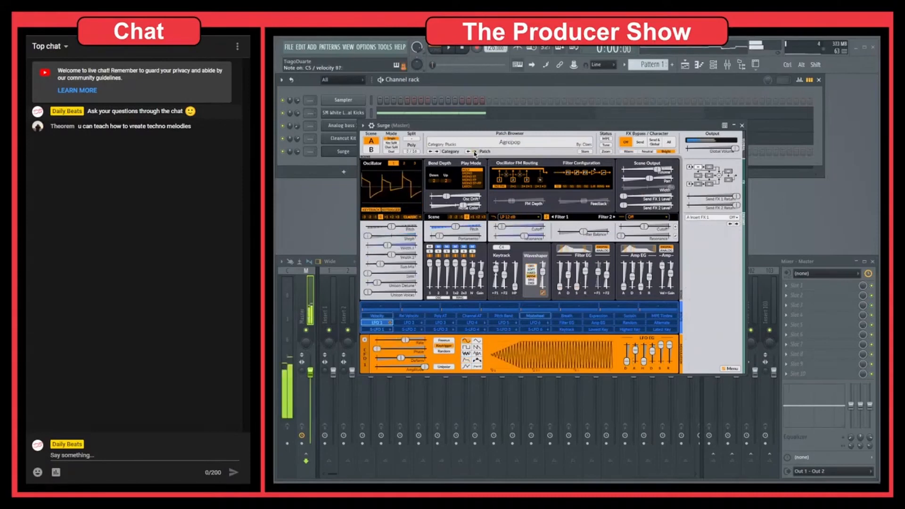
click(741, 126)
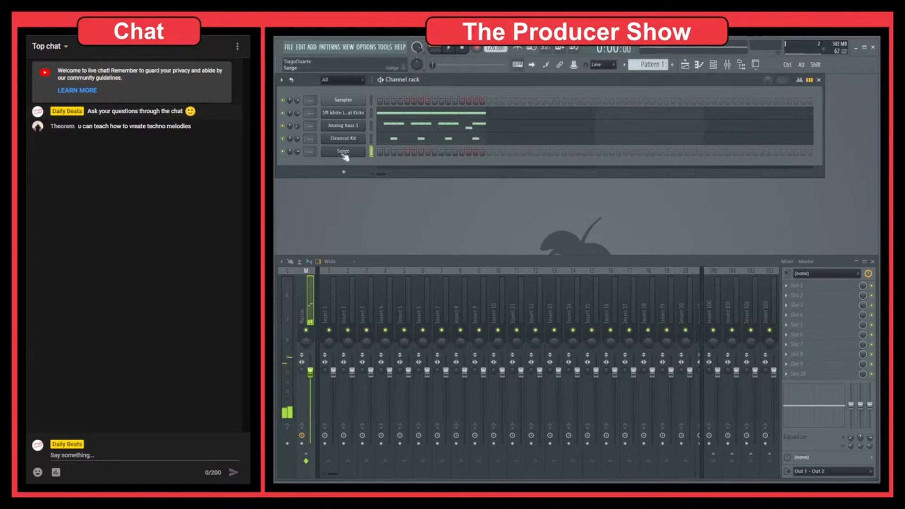
Open the Surge channel's piano roll and place short F4 notes along the first bar plus one E4 note
right_click(359, 152)
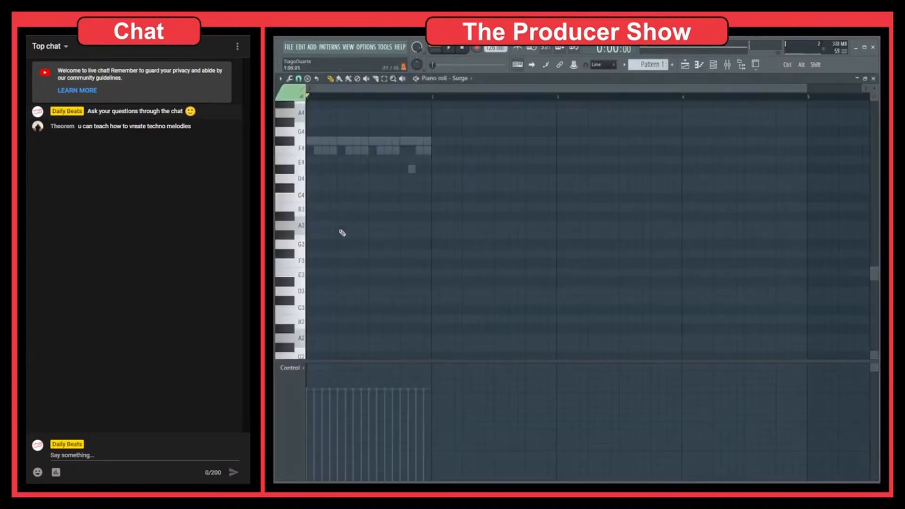
scroll(342, 233, up, 5)
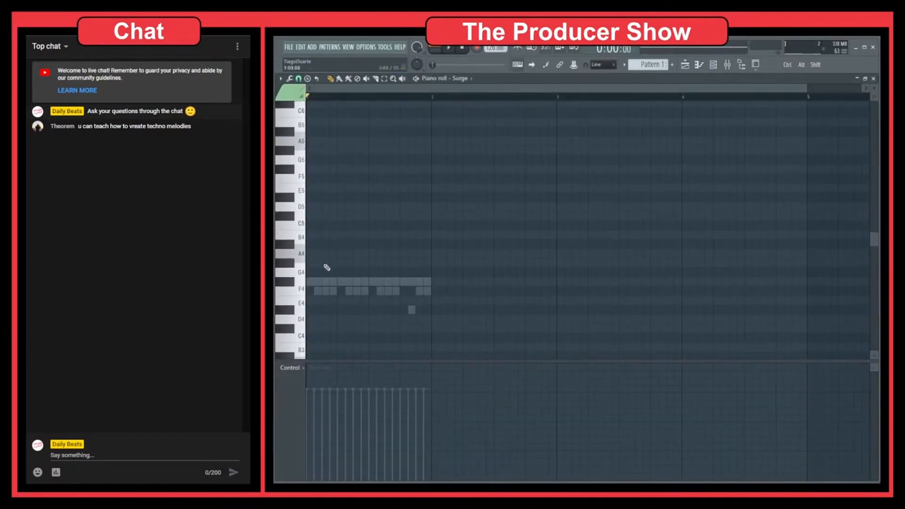
scroll(329, 285, down, 1)
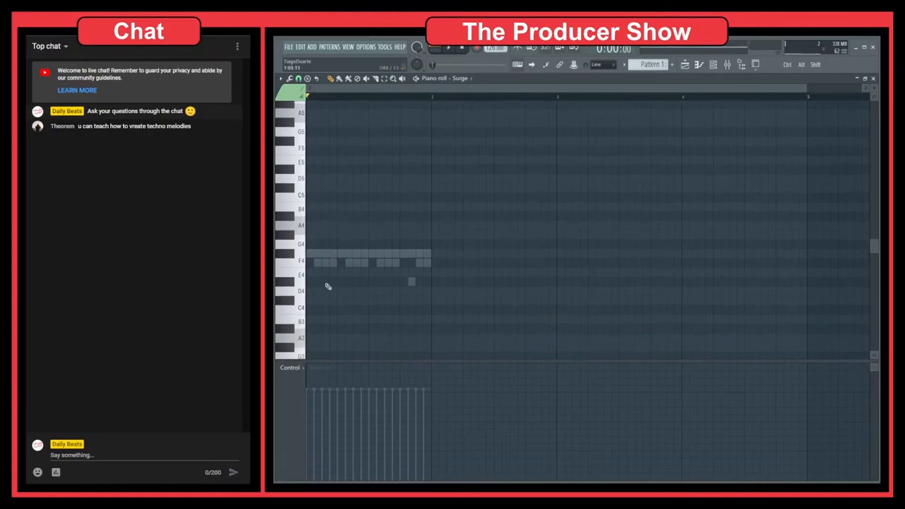
click(296, 262)
click(325, 262)
drag(355, 262, 391, 267)
click(371, 264)
click(393, 263)
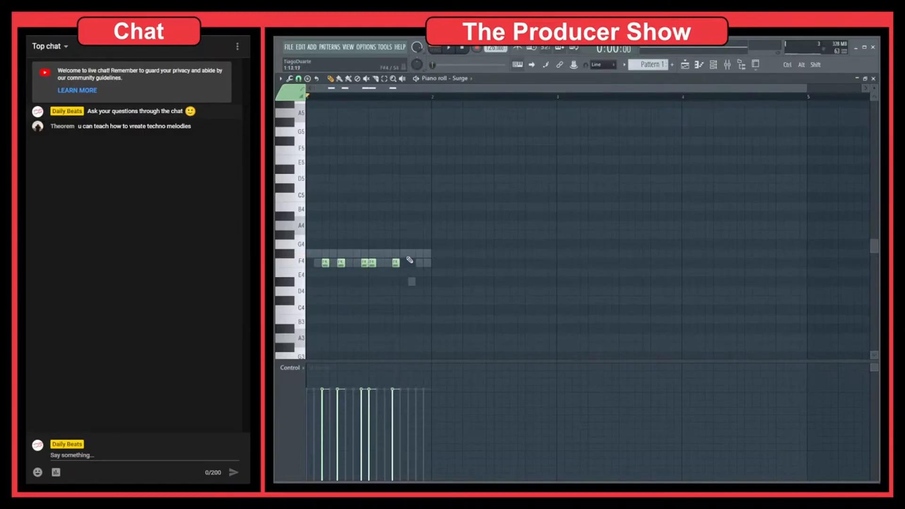
click(412, 284)
click(419, 263)
Play the pattern and lower the velocity of the fourth melody note
key(space)
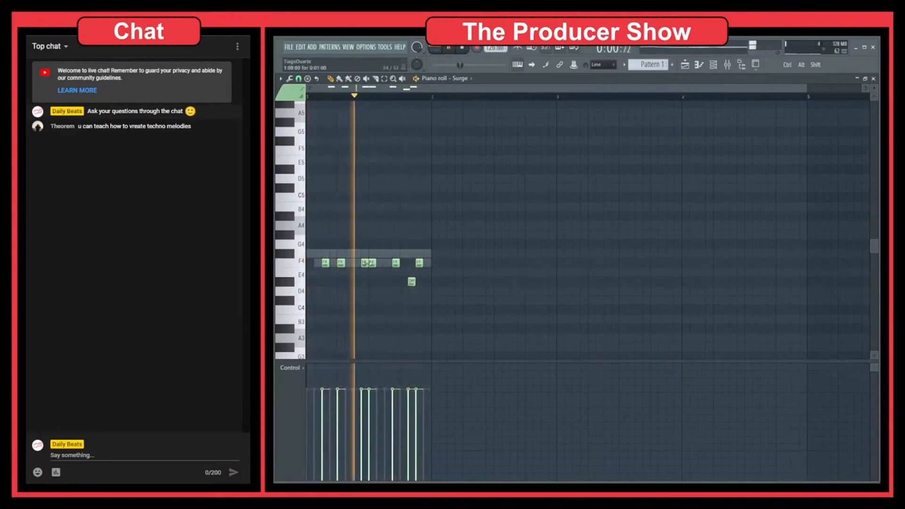
drag(365, 263, 364, 263)
key(space)
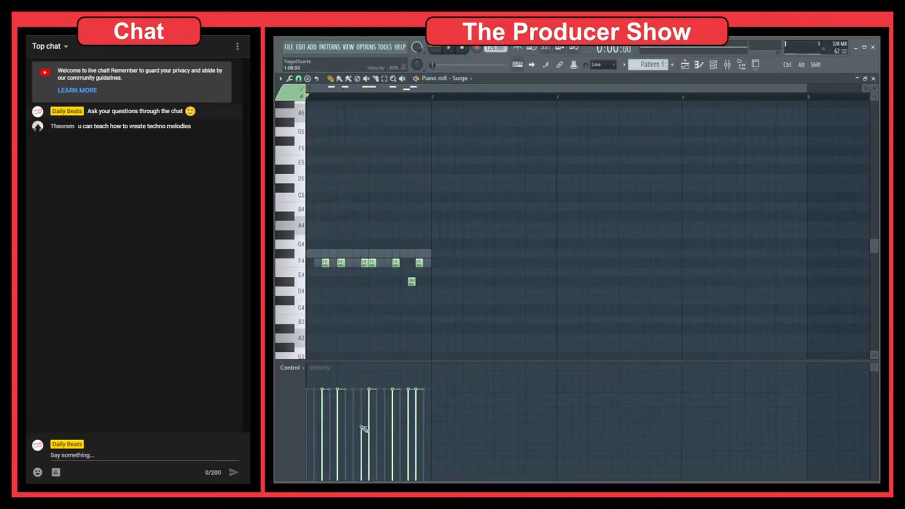
key(space)
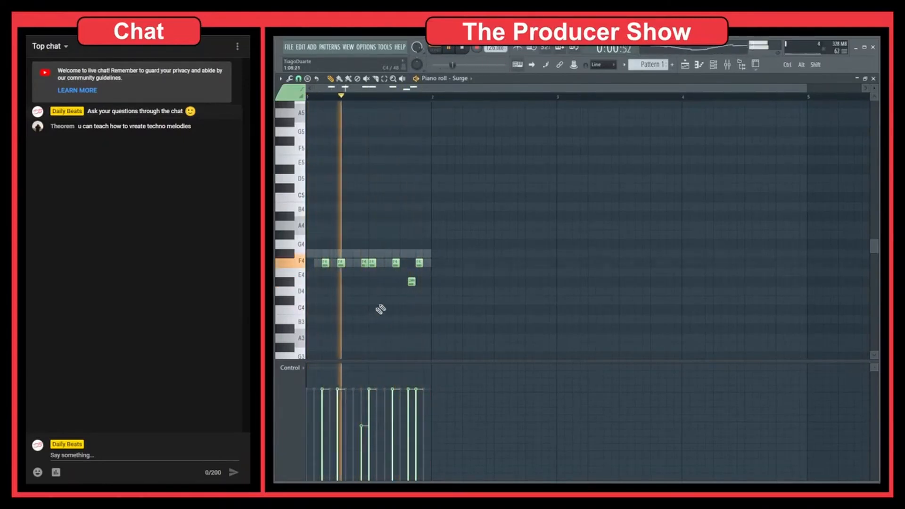
Play back the Surge melody and close the piano roll
drag(483, 212, 319, 323)
ctrl+click(341, 323)
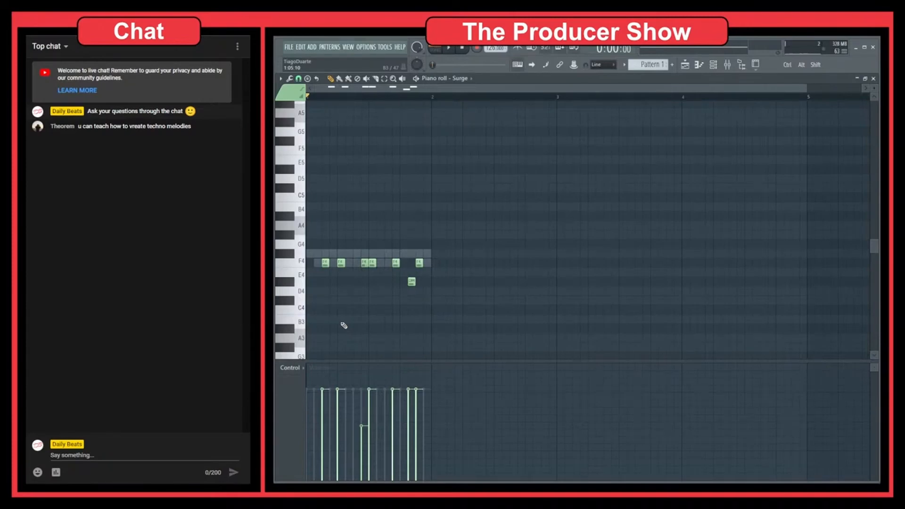
key(space)
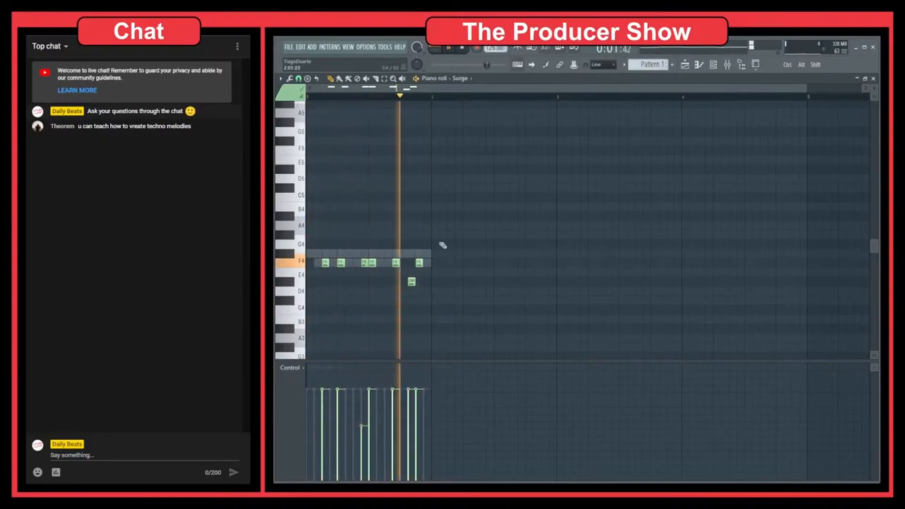
drag(442, 231, 304, 325)
ctrl+click(346, 318)
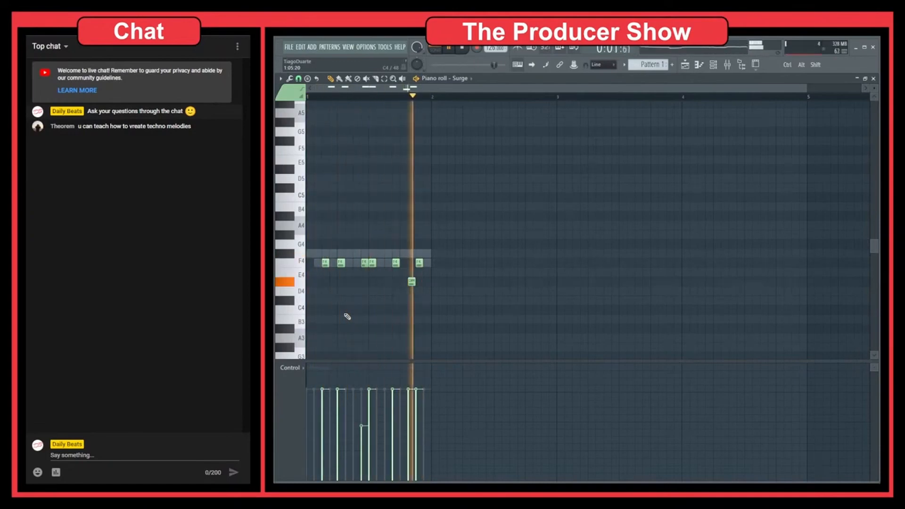
key(F7)
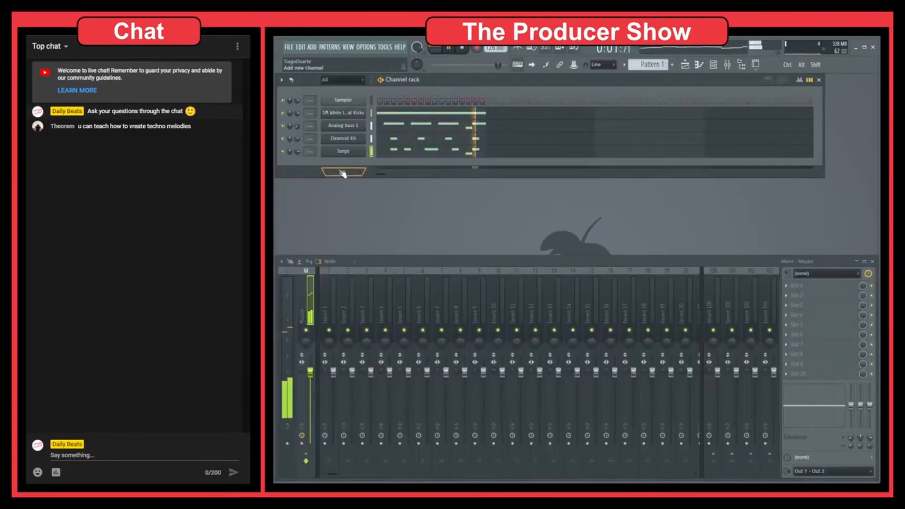
Stop playback, paint Pattern 1 across the first eight bars of the playlist, and switch to an empty Pattern 2
key(space)
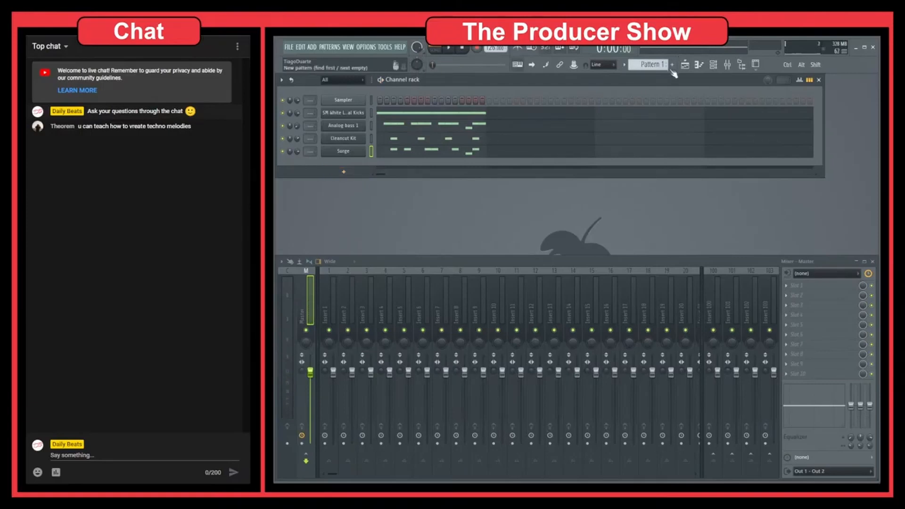
key(F5)
mouse_move(412, 121)
mouse_down()
mouse_move(534, 122)
mouse_move(547, 166)
mouse_up()
key(l)
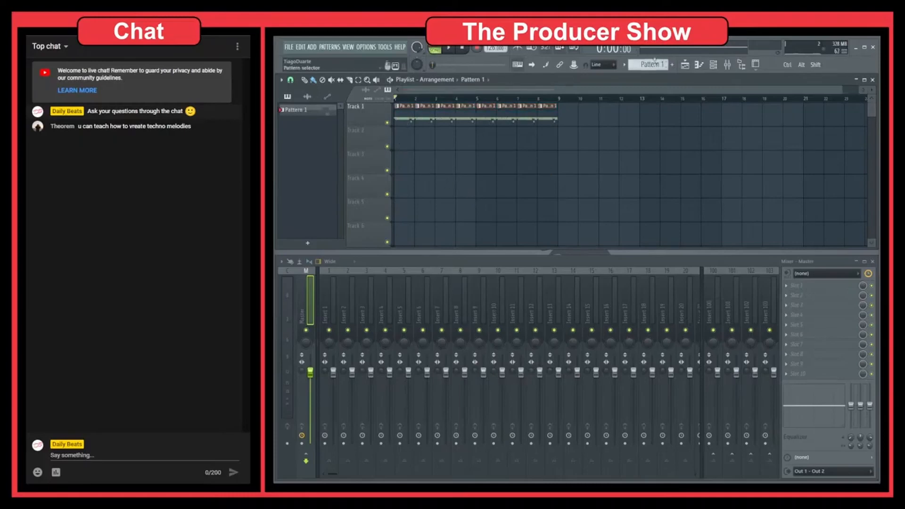
scroll(653, 63, up, 1)
drag(418, 142, 566, 143)
key(F5)
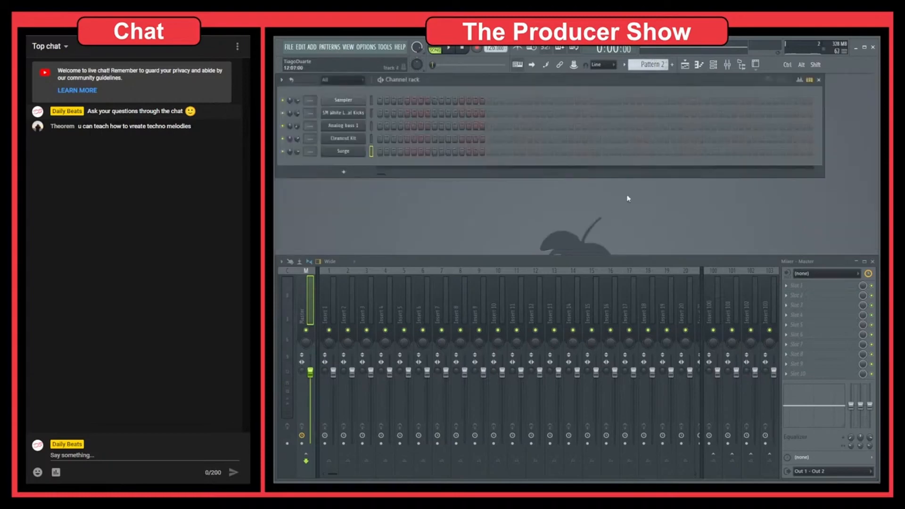
Add a new Surge channel, load a patch from the Leads category, step forward to Acidofil, and close the plugin window
click(336, 175)
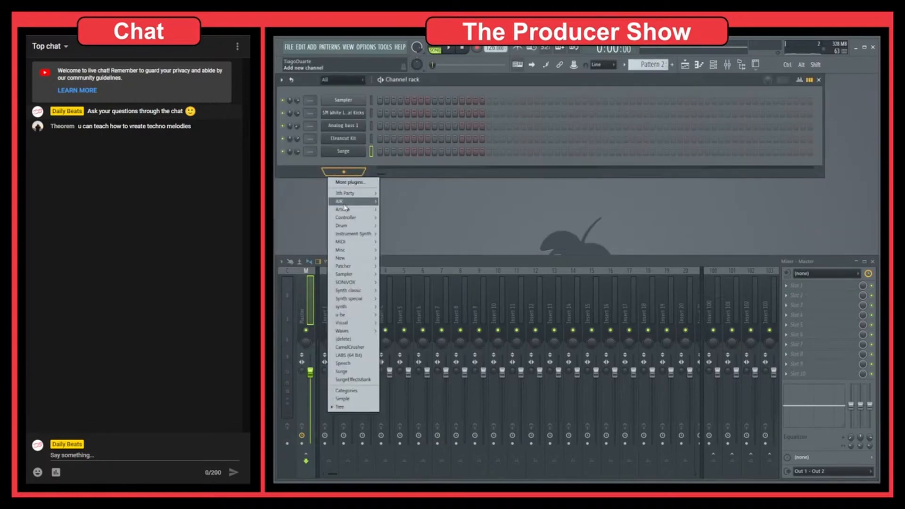
click(344, 371)
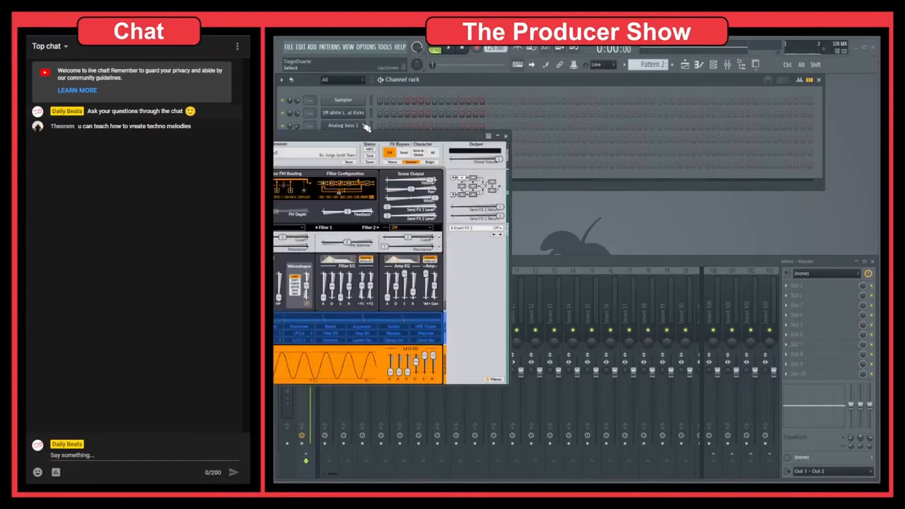
click(524, 109)
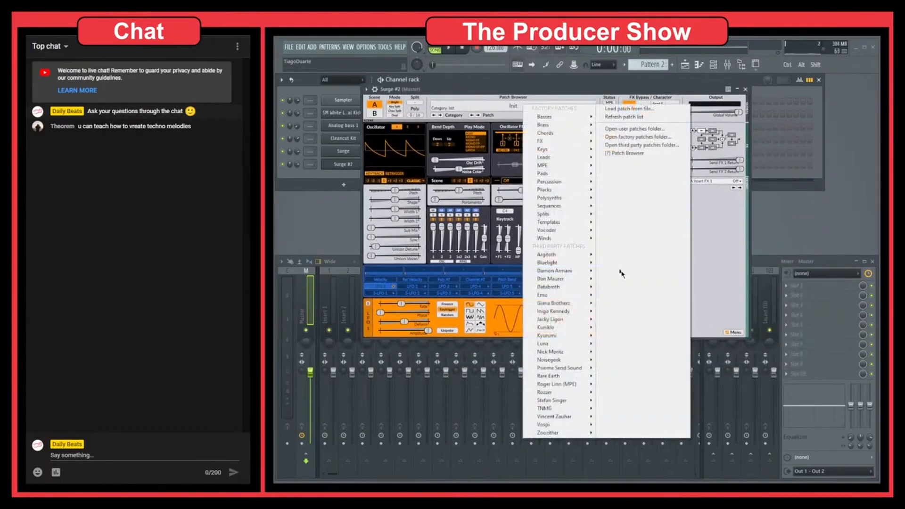
mouse_move(567, 209)
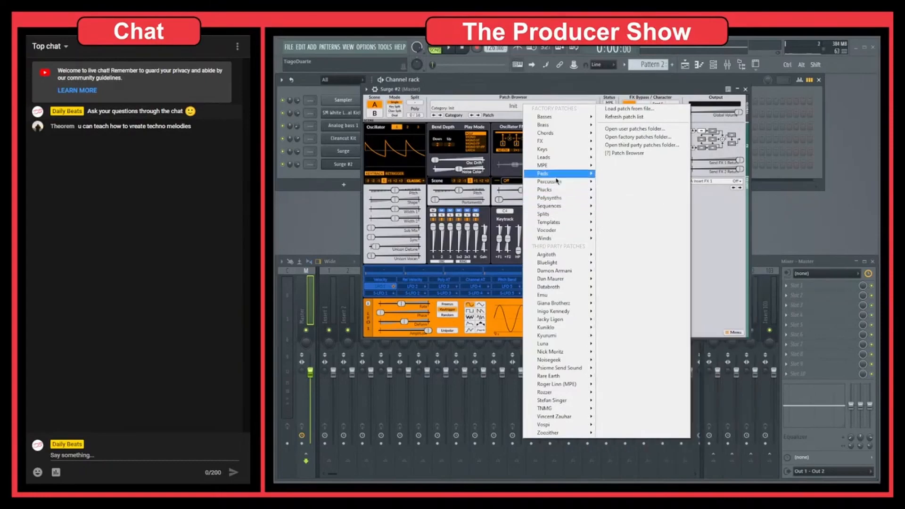
mouse_move(556, 159)
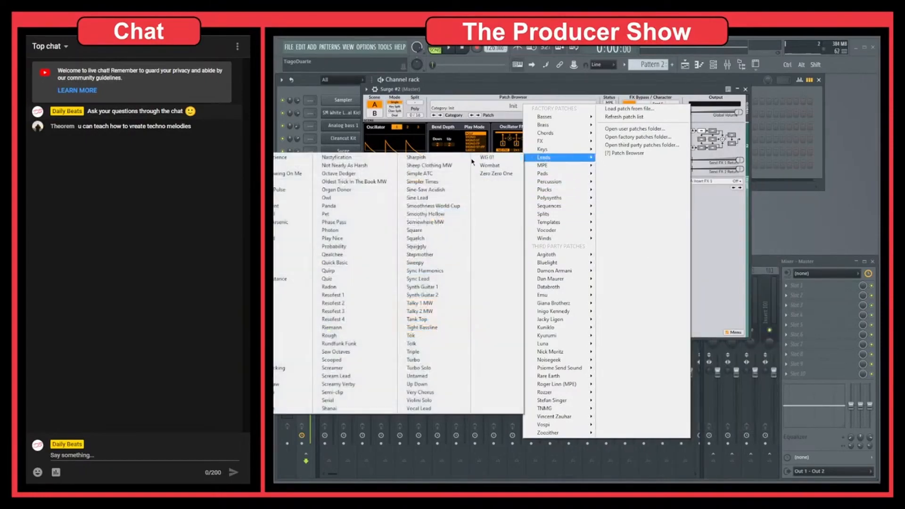
click(275, 158)
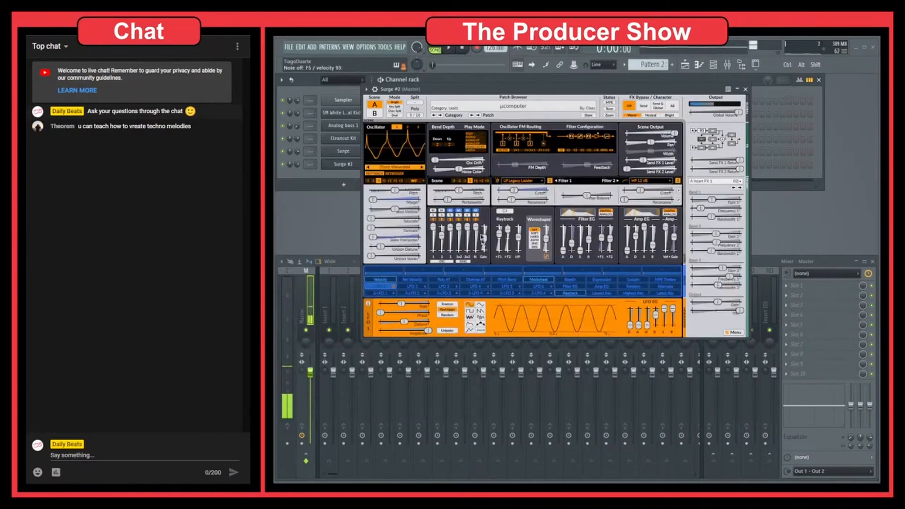
click(478, 115)
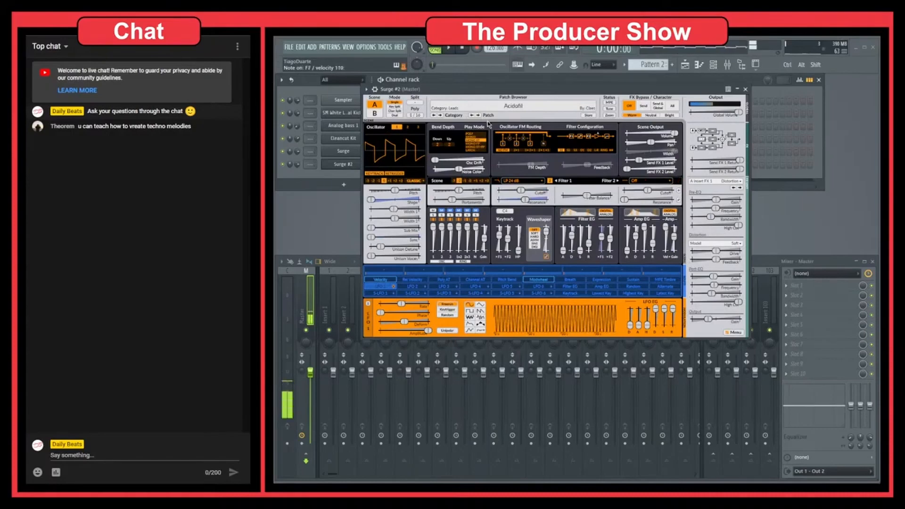
click(746, 89)
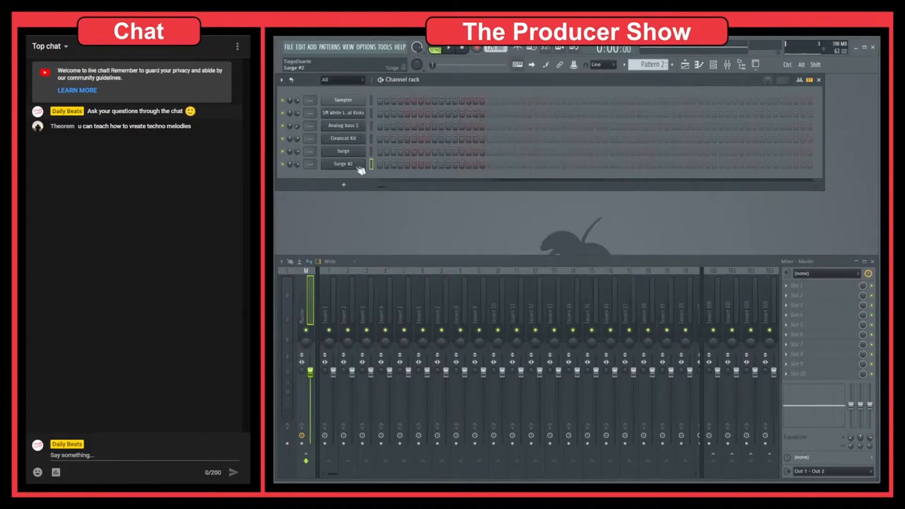
Open the Surge #2 channel's piano roll and place a short F7 note at the start of the first bar
right_click(351, 165)
click(372, 165)
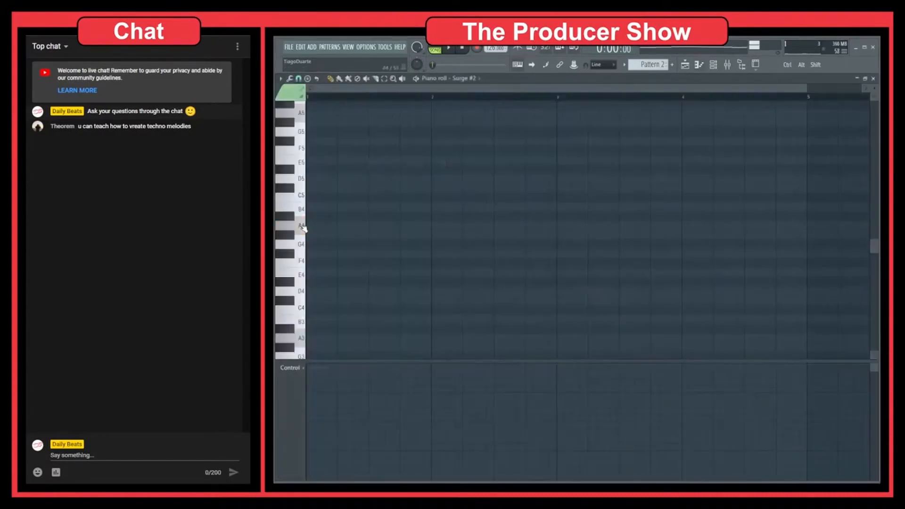
scroll(309, 186, up, 9)
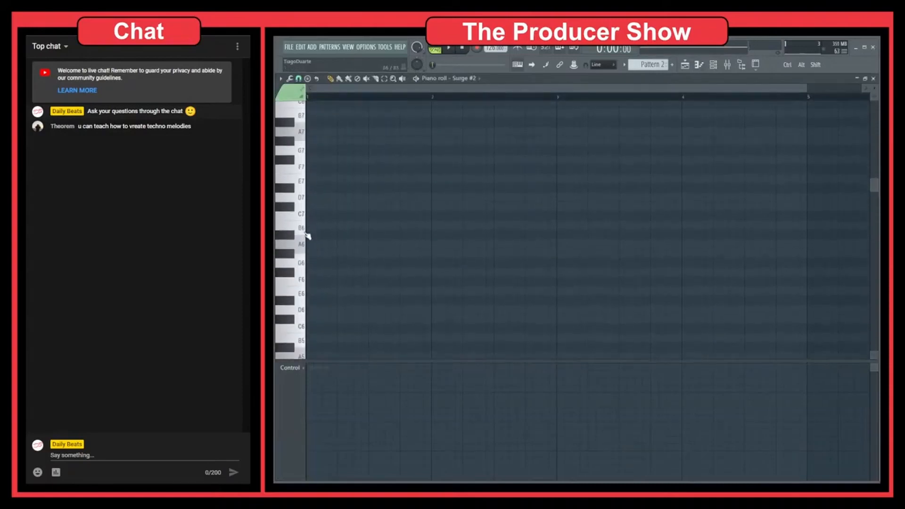
click(308, 178)
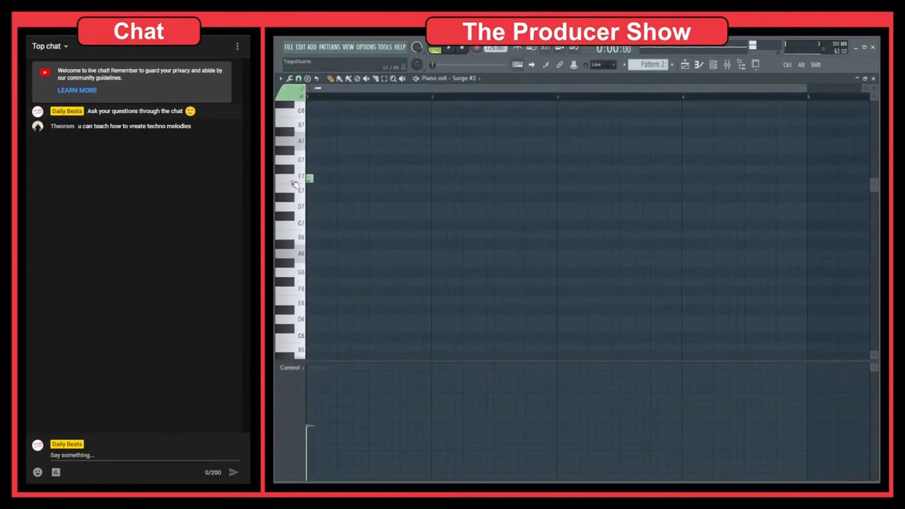
key(space)
key(space)
Add a short E7 note and another F7 note right after the first note, then play the pattern
scroll(313, 180, up, 1)
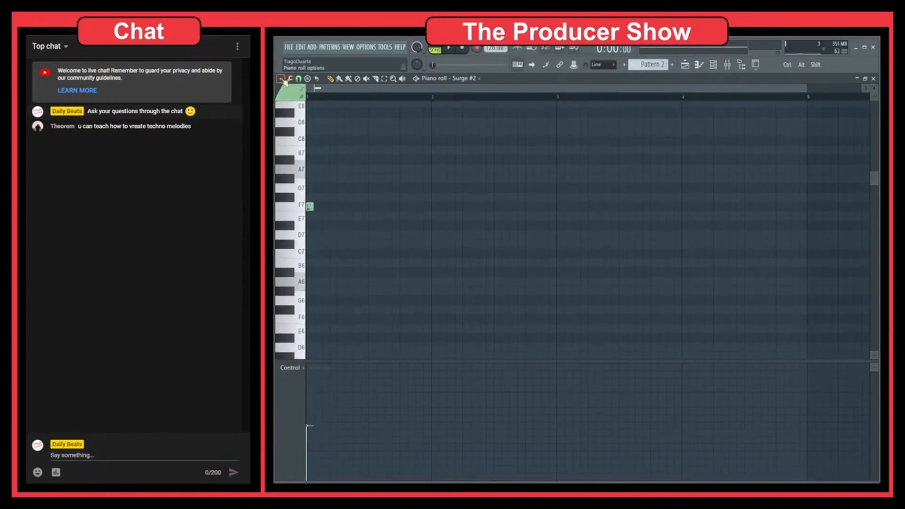
drag(316, 225, 317, 236)
scroll(640, 65, up, 1)
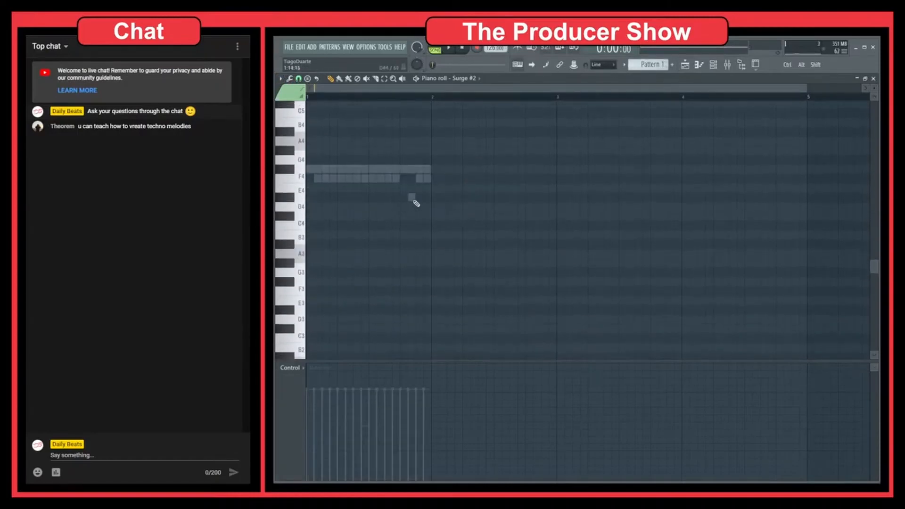
scroll(648, 65, down, 1)
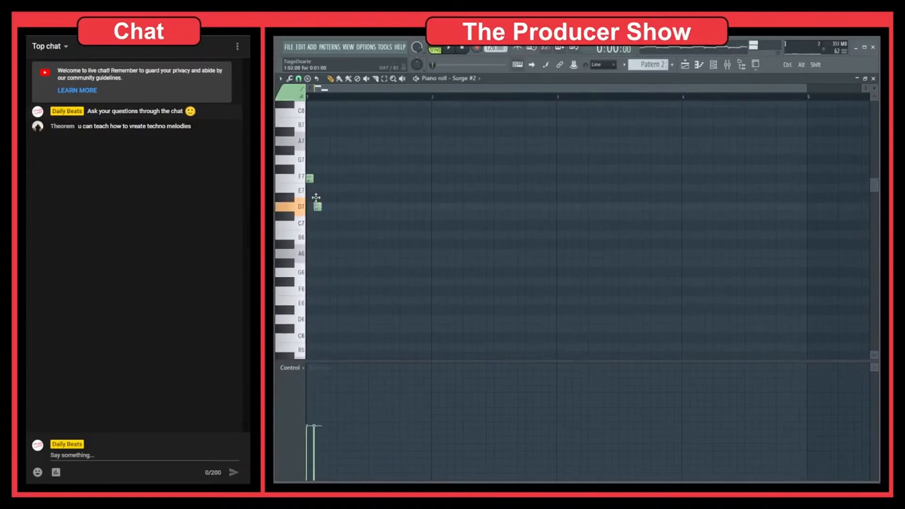
drag(317, 206, 317, 196)
click(325, 178)
key(space)
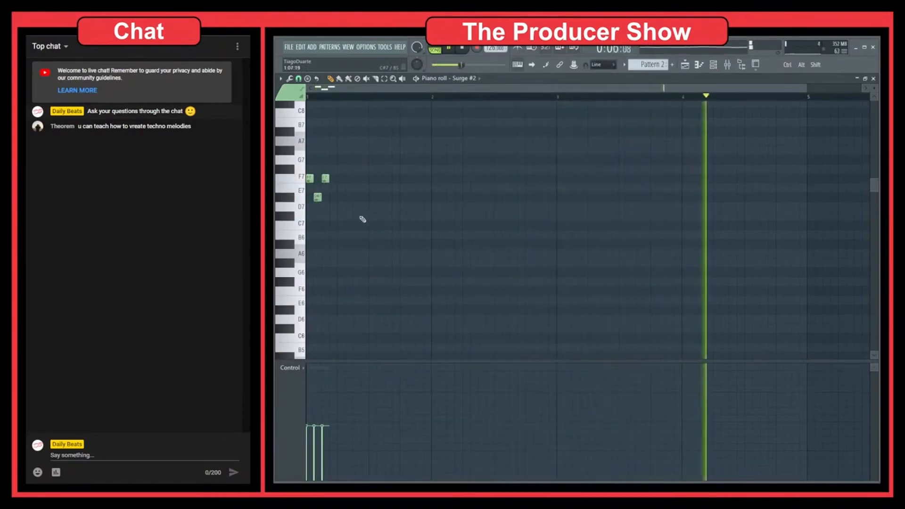
key(space)
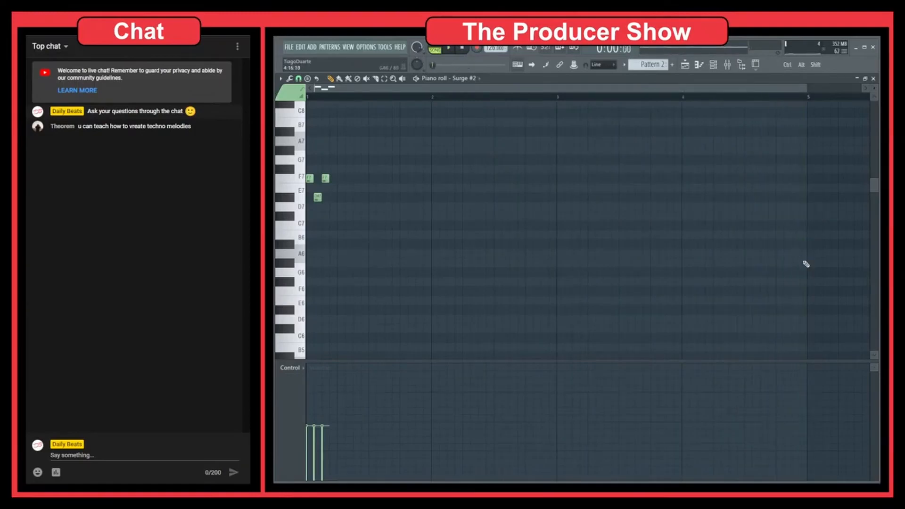
Place short F6, D6 and F7 notes around the start of bar 5
scroll(805, 269, down, 1)
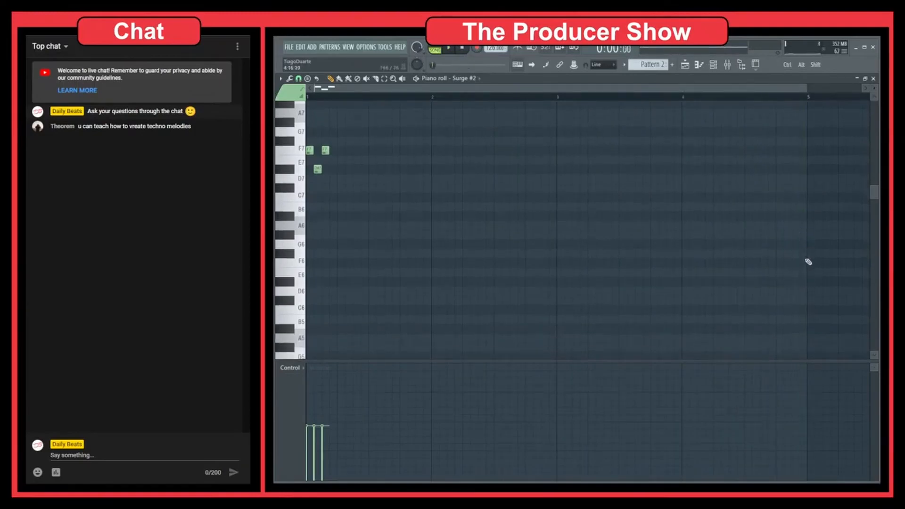
click(809, 264)
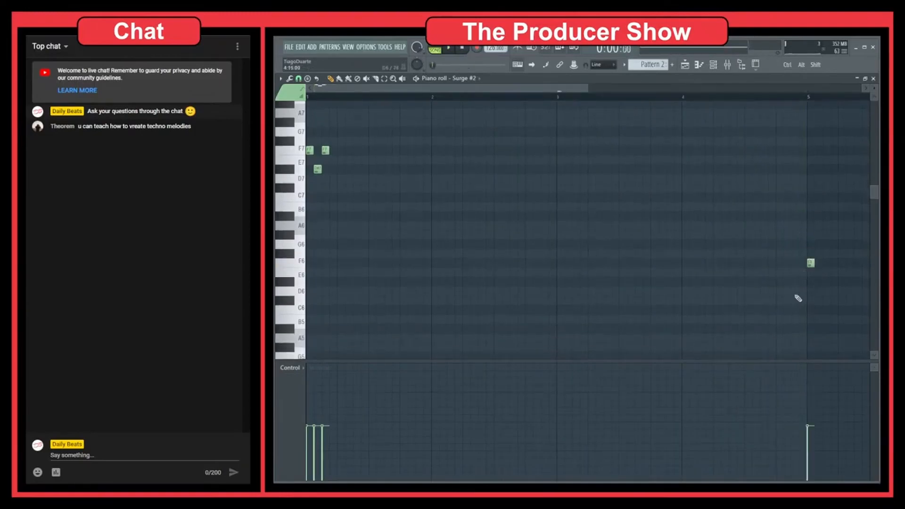
click(800, 282)
scroll(730, 254, right, 3)
scroll(656, 213, up, 1)
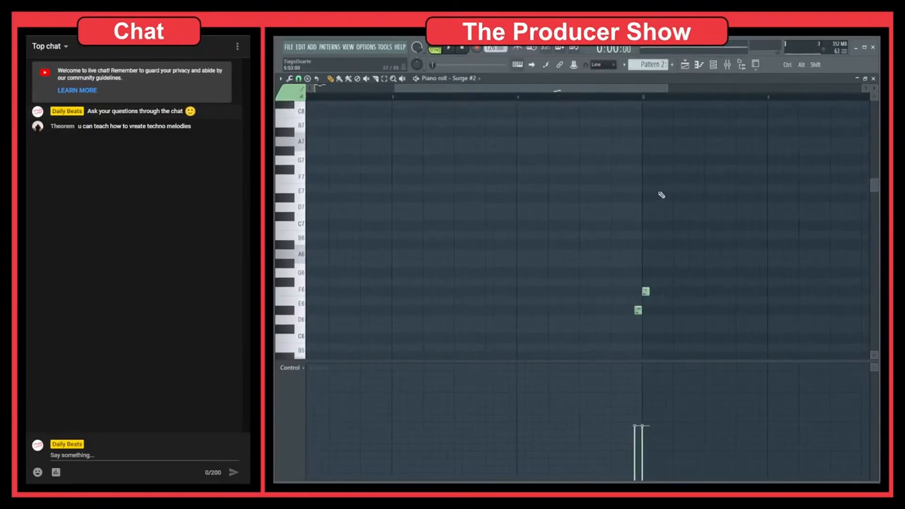
drag(655, 190, 654, 172)
scroll(493, 224, down, 2)
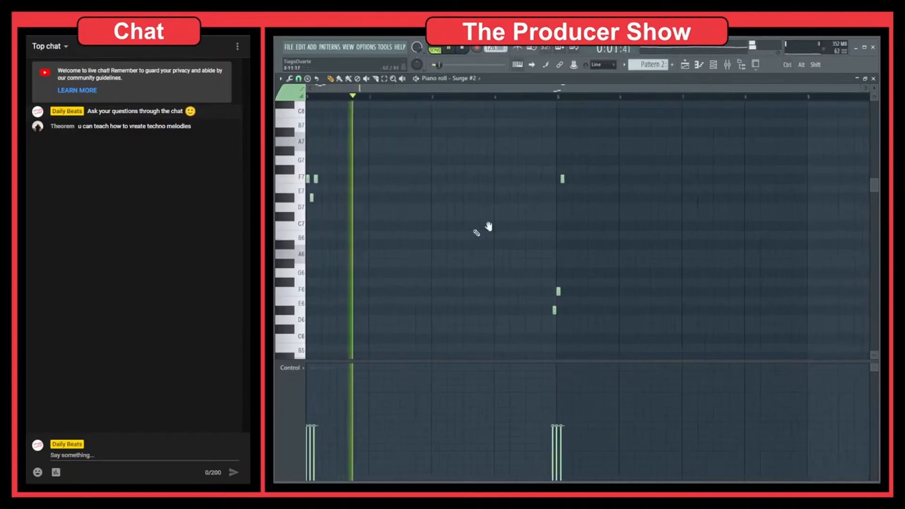
Close the piano roll and lower the Surge #2 channel volume to about 44%
drag(343, 144, 307, 207)
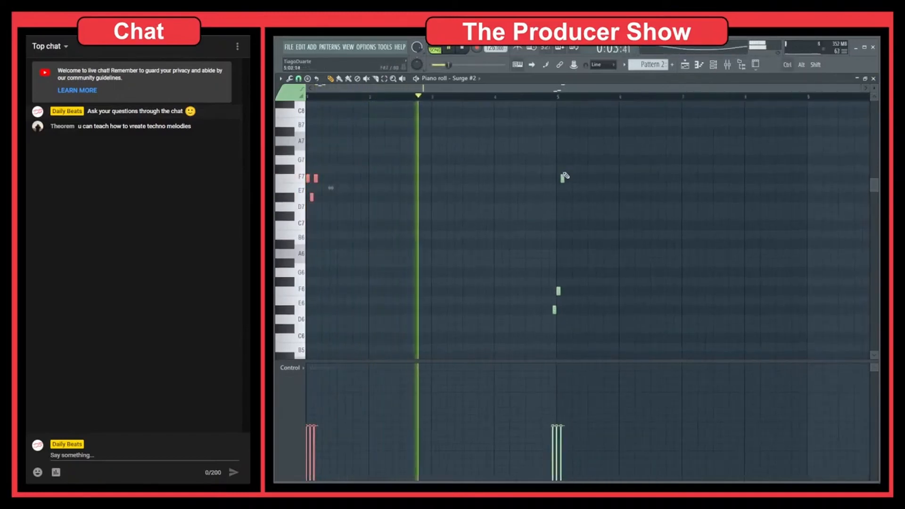
drag(623, 154, 517, 344)
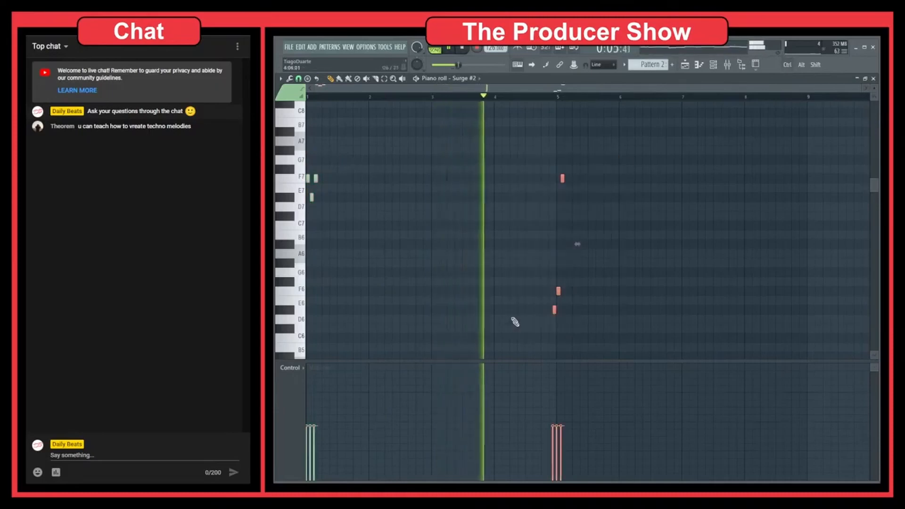
ctrl+click(424, 272)
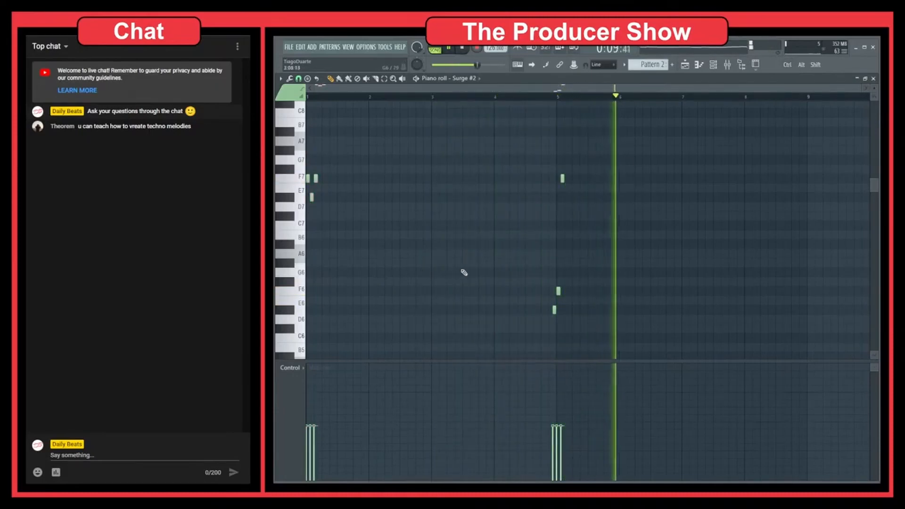
key(Escape)
drag(296, 165, 296, 183)
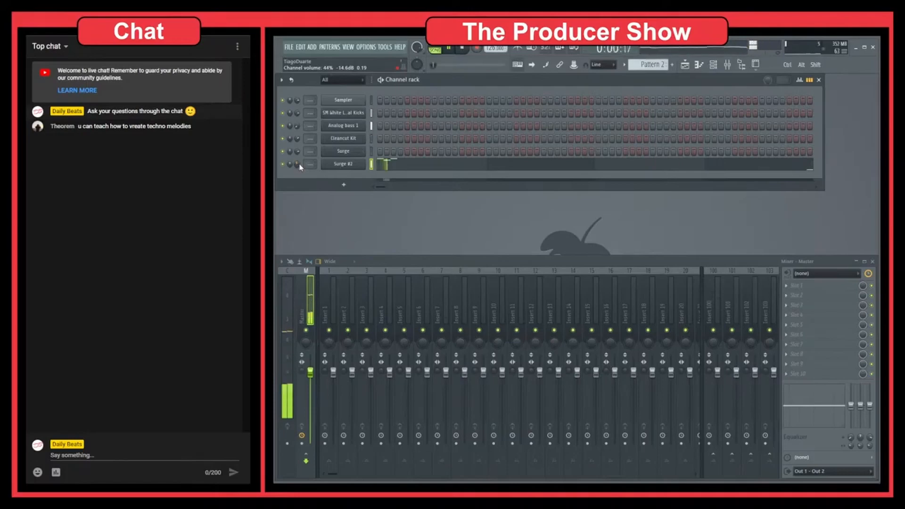
Reopen the Surge #2 piano roll, select all its notes, and return to the channel rack
click(545, 165)
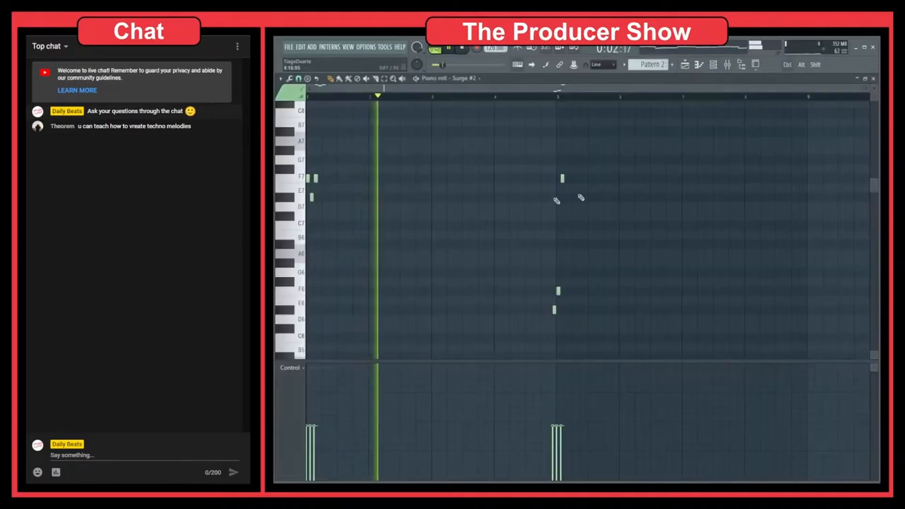
drag(603, 147, 303, 347)
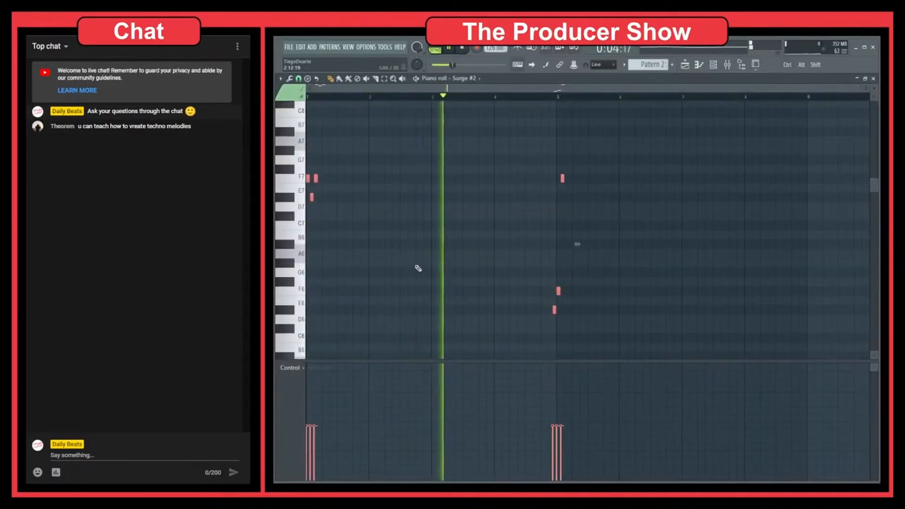
key(F7)
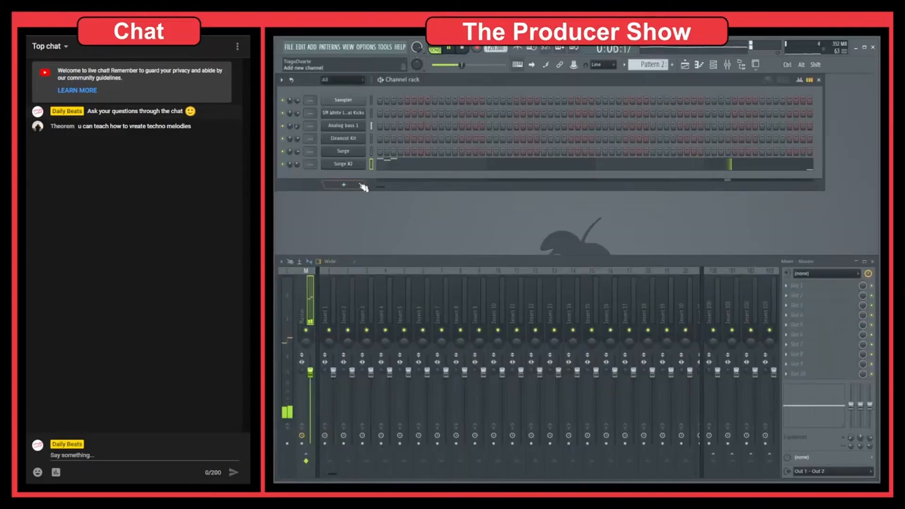
Add another Surge channel, load a Leads patch, step forward to In The Distance, and close the plugin window
click(344, 184)
click(357, 385)
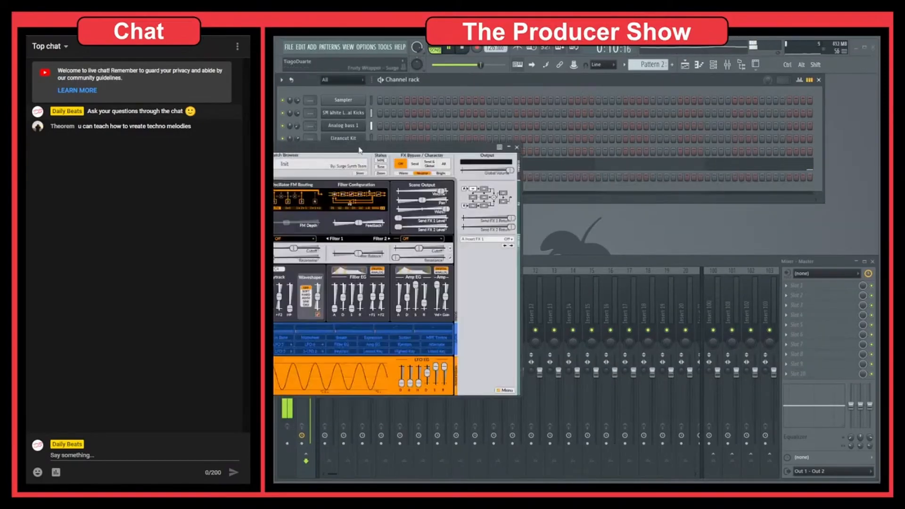
click(495, 139)
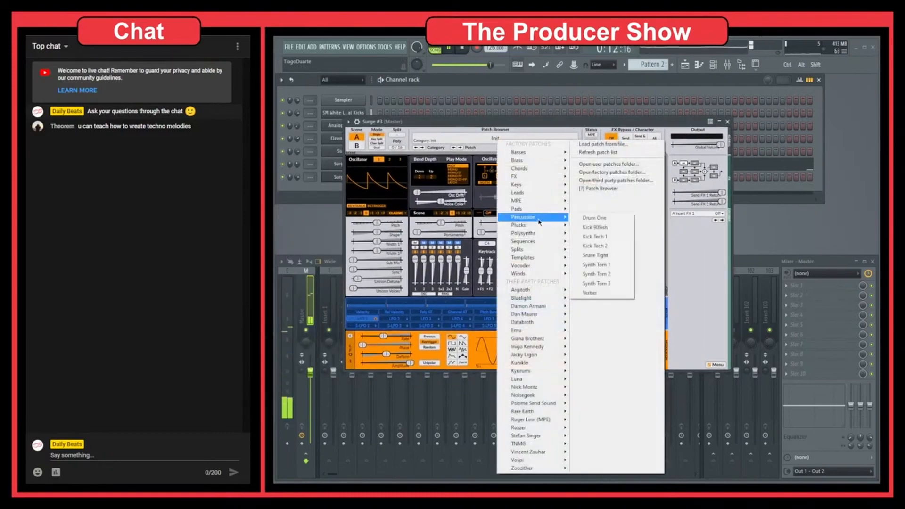
mouse_move(518, 193)
click(278, 289)
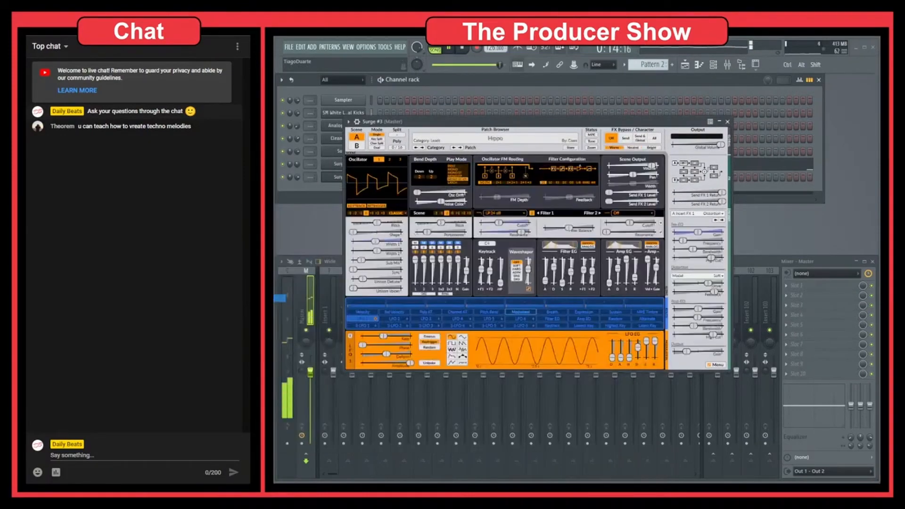
click(461, 147)
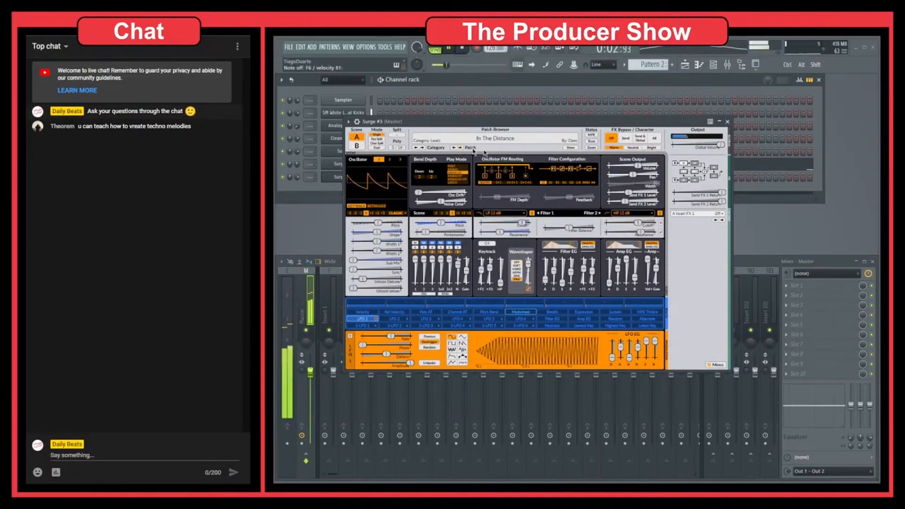
click(727, 121)
Open the piano roll of the Surge #3 channel
right_click(347, 181)
click(376, 177)
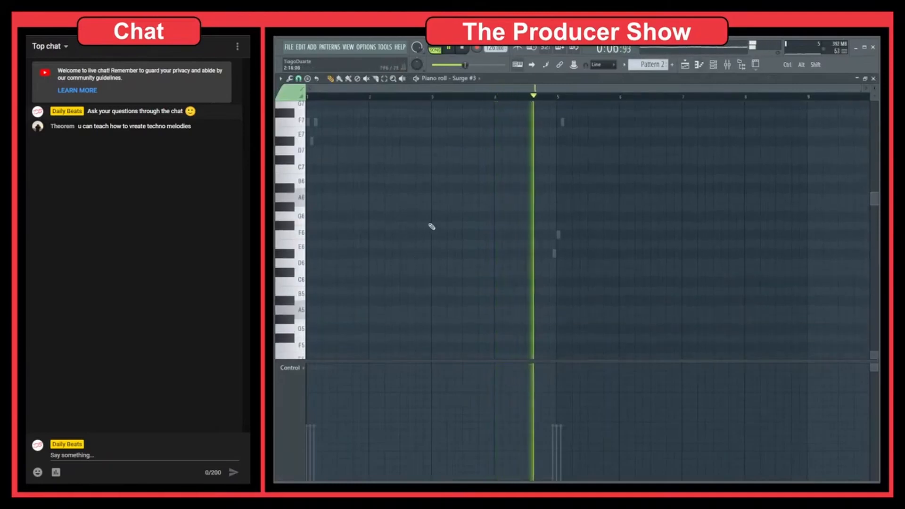
Add four notes to the Surge #3 piano roll: F6 near bar 3, then E7, F7 and F6 near bar 7, and close it
click(432, 233)
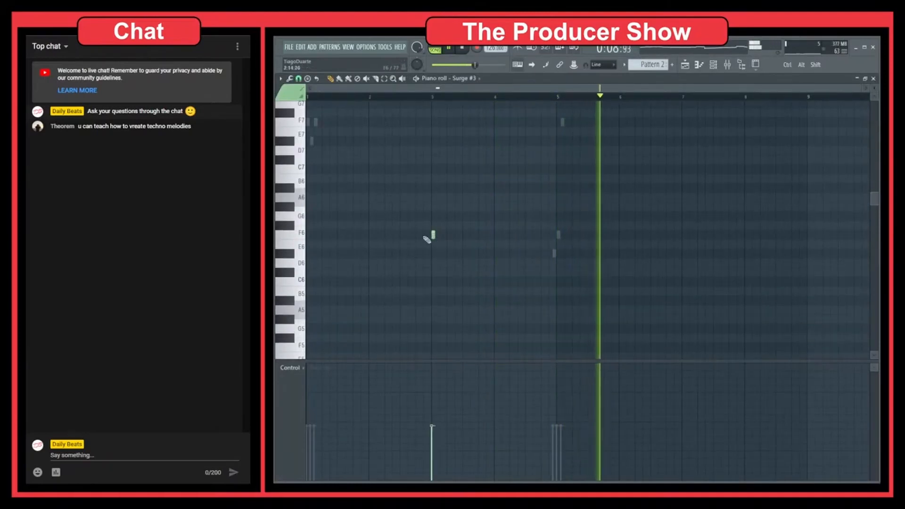
scroll(713, 221, up, 2)
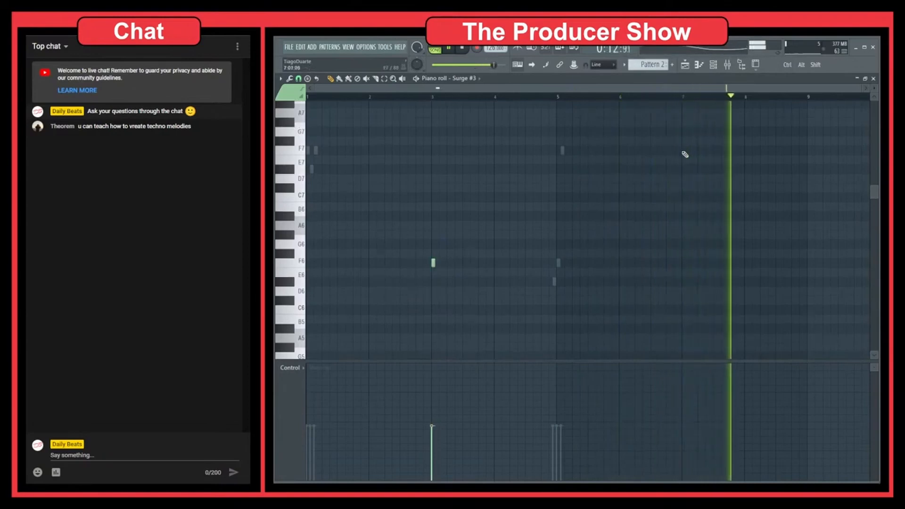
click(679, 169)
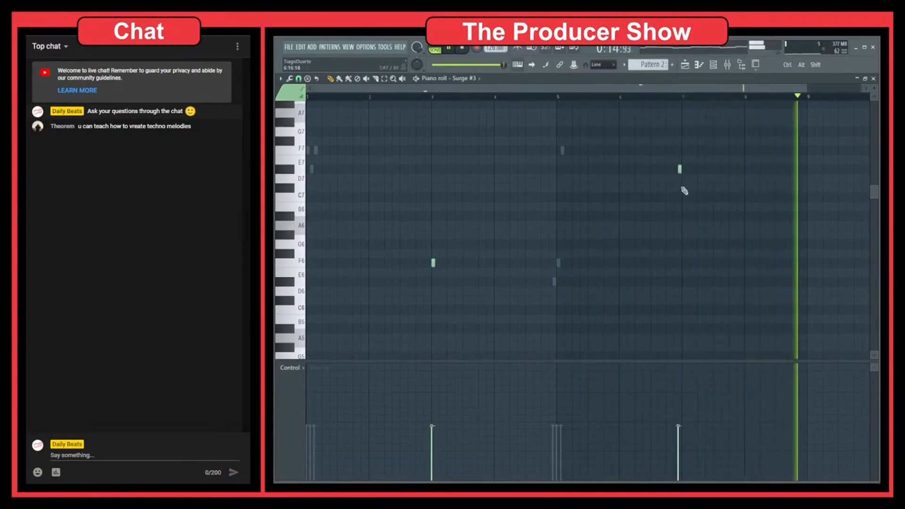
click(683, 150)
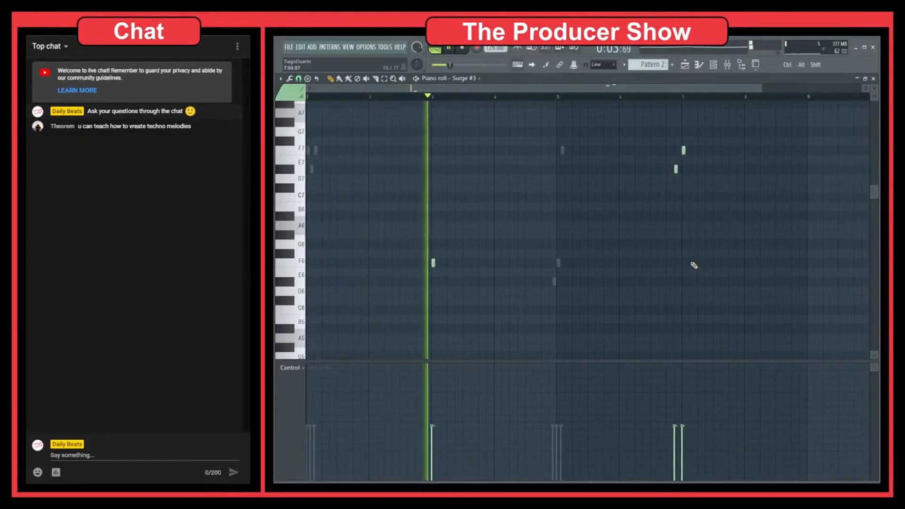
click(691, 263)
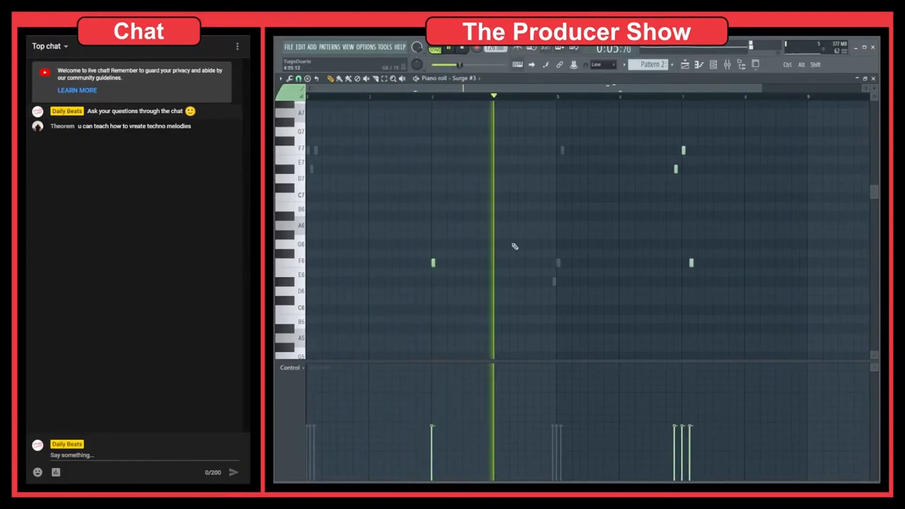
key(F7)
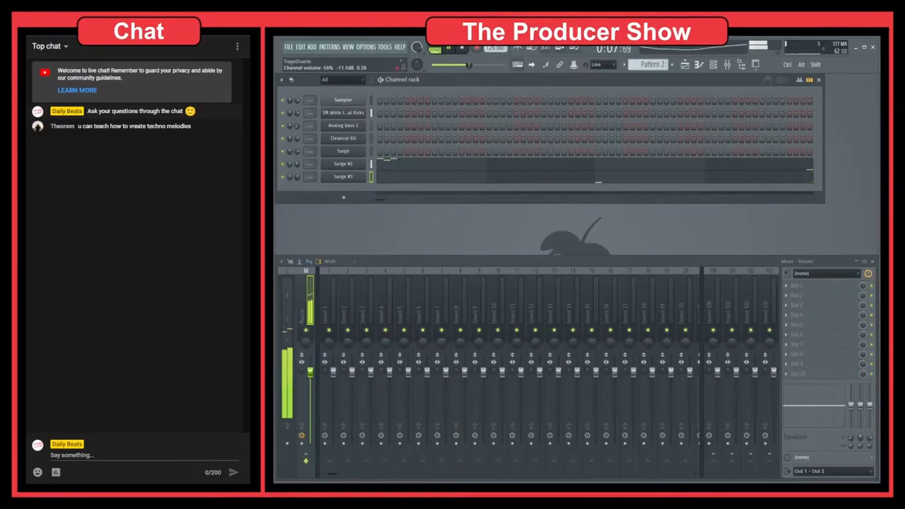
Reopen the Surge #3 piano roll and add a lower note just after the F6 note near bar 3
click(429, 177)
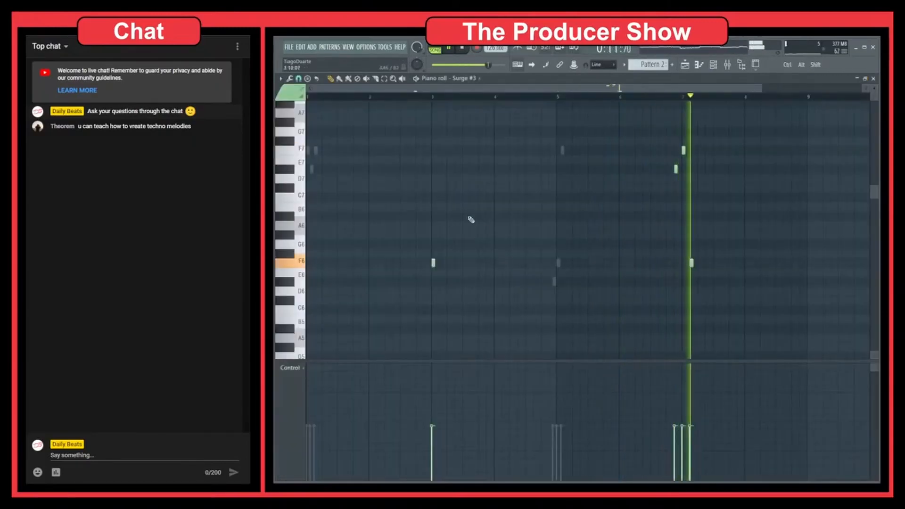
scroll(711, 223, up, 5)
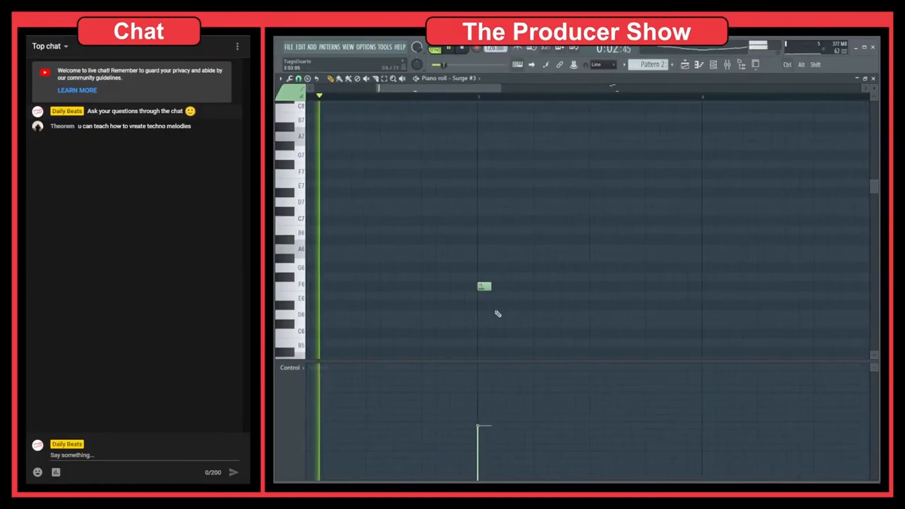
click(497, 305)
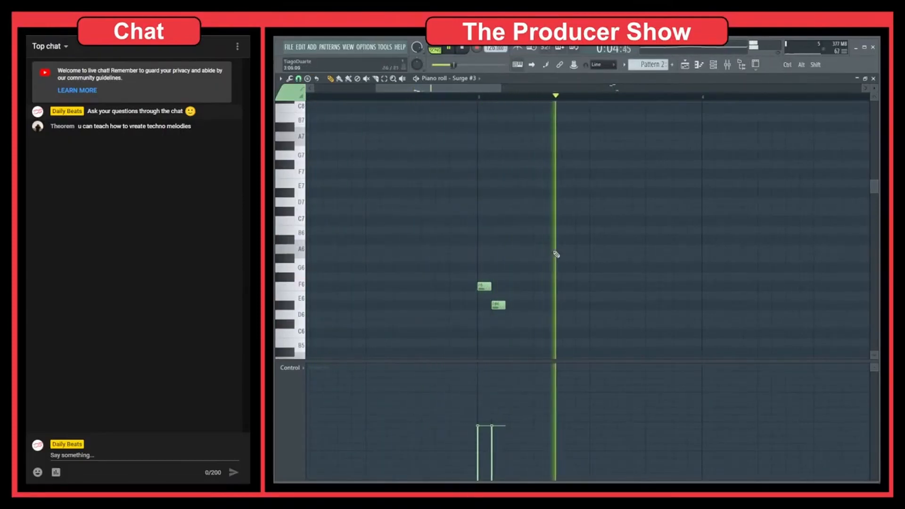
scroll(556, 254, down, 5)
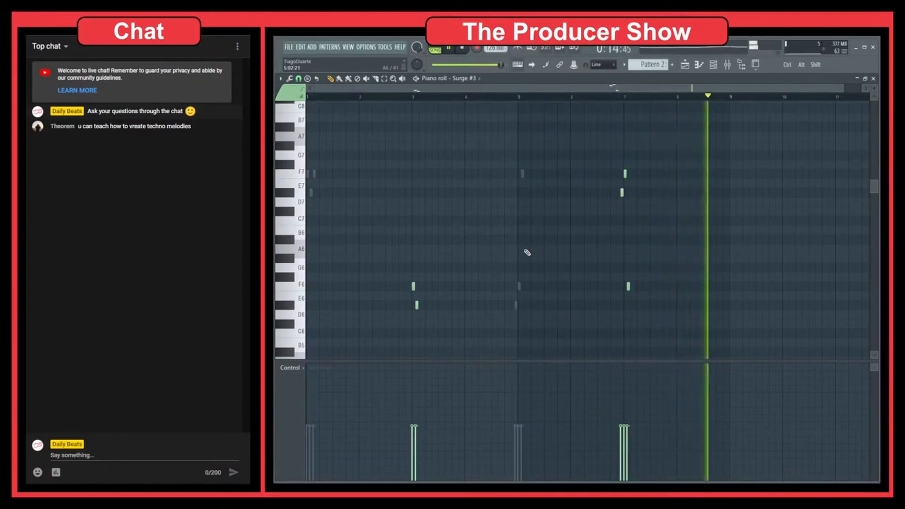
drag(544, 337, 495, 151)
drag(490, 217, 438, 289)
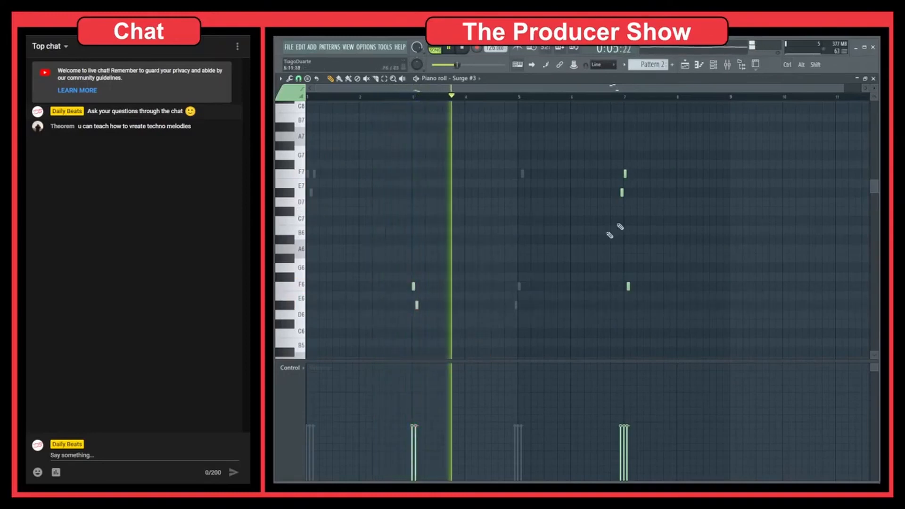
drag(674, 142, 594, 336)
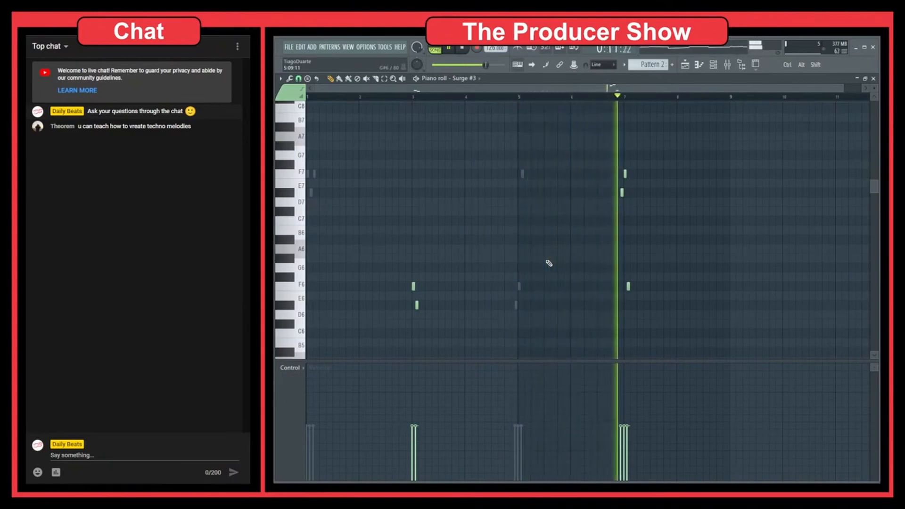
Switch to Pattern 1 and open the piano roll of the first Surge channel
key(F7)
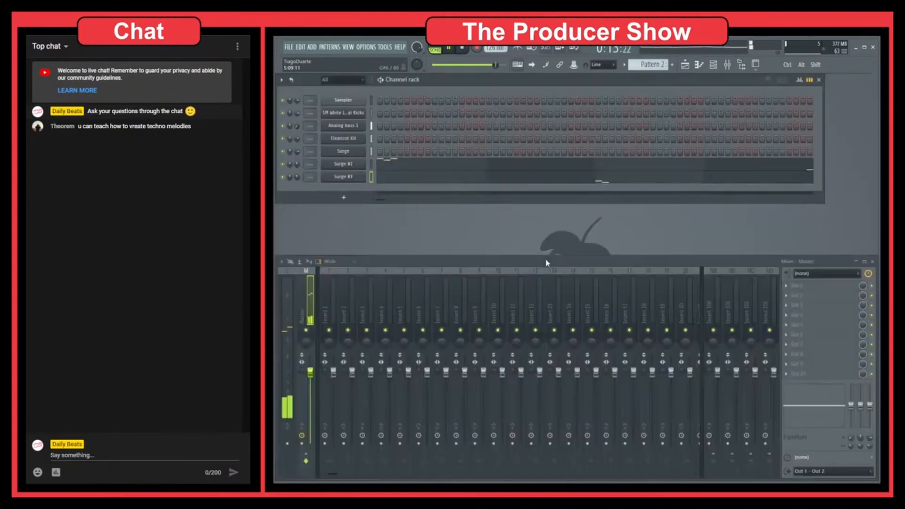
scroll(649, 66, up, 1)
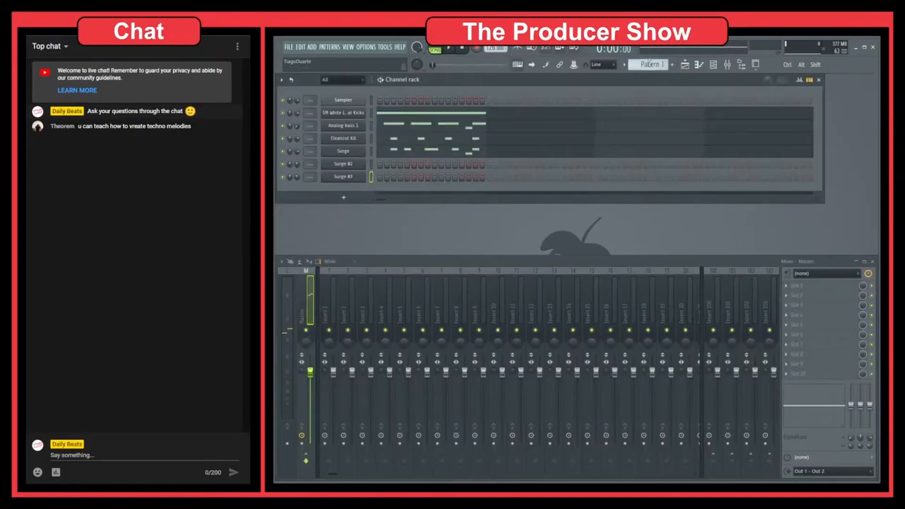
click(433, 154)
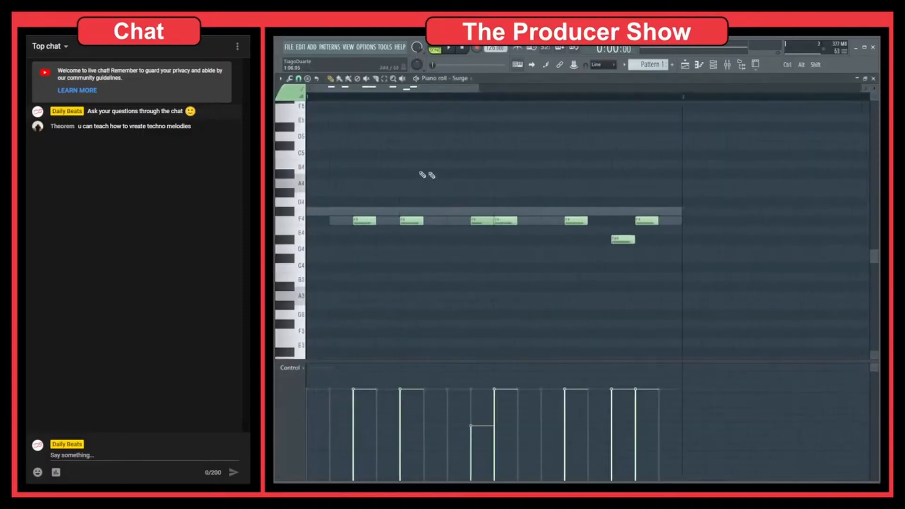
scroll(434, 232, down, 3)
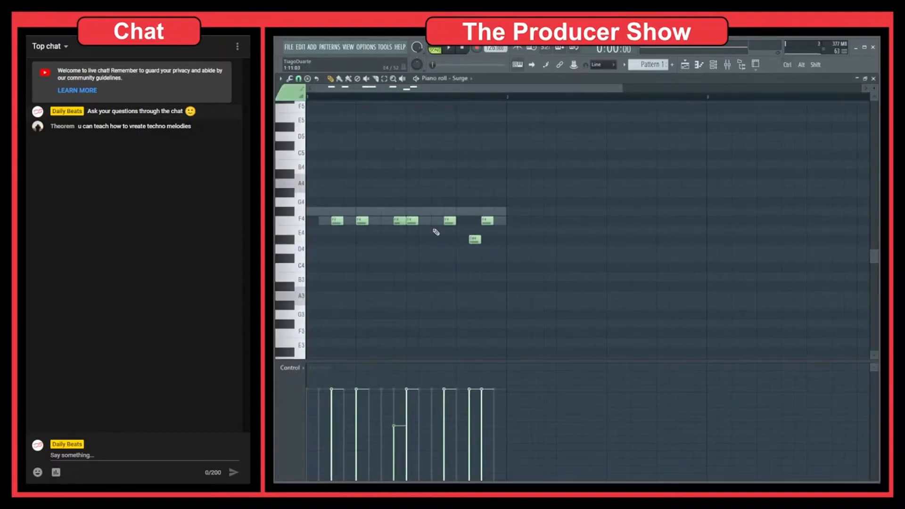